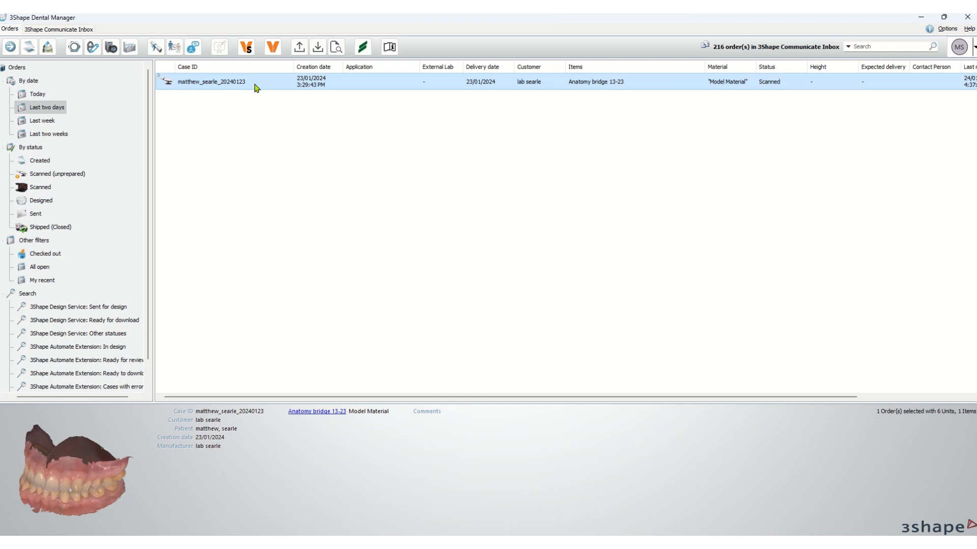
Open the selected bridge order's form for modification and check the clinical photo import dialog, leaving it without adding an image
right_click(254, 87)
left_click(311, 144)
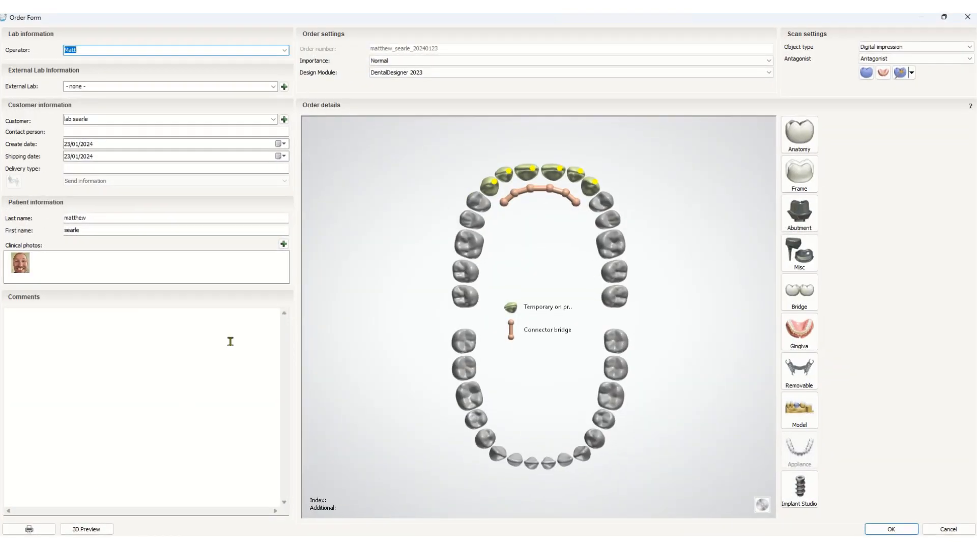
left_click(282, 245)
left_click(283, 245)
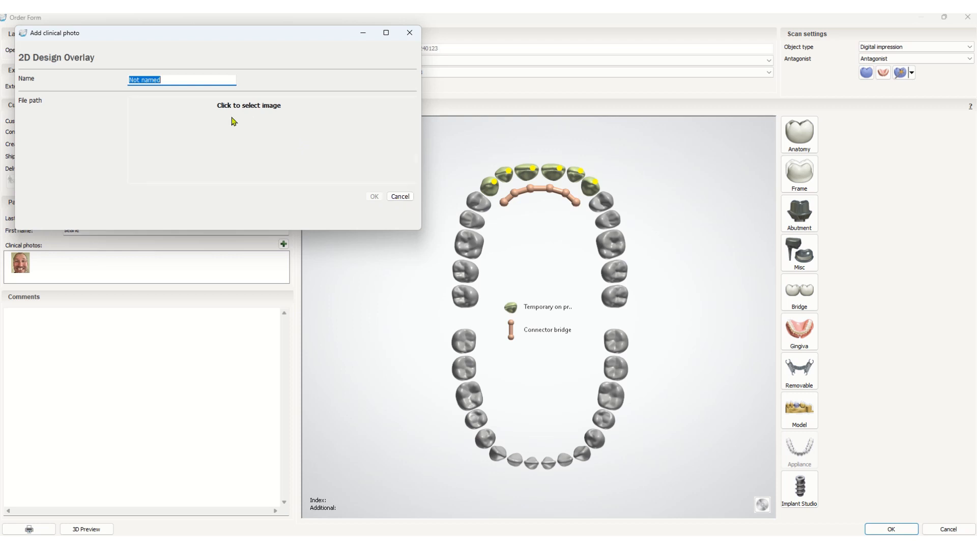
left_click(285, 122)
left_click(583, 28)
left_click(400, 197)
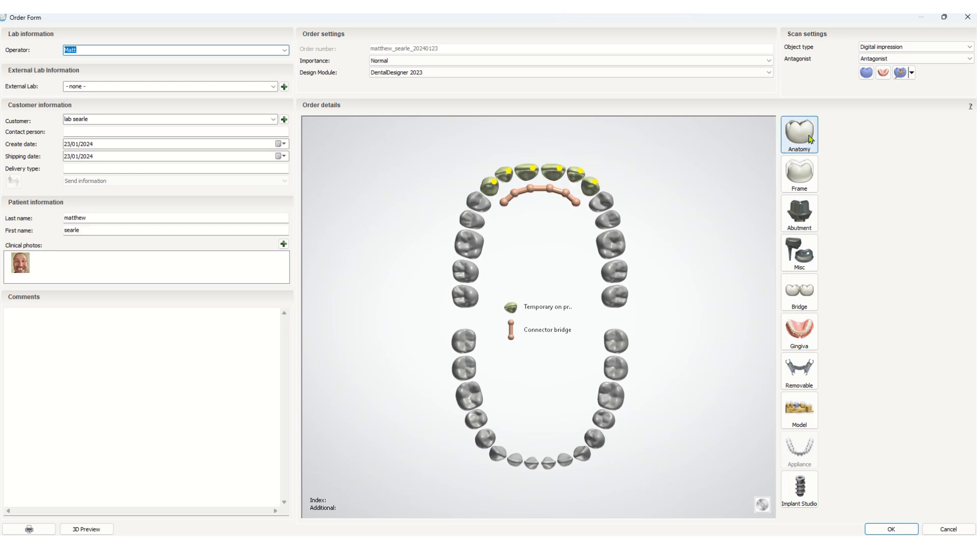
Review the anatomy type options and material settings of the 13-23 bridge, and accept the order form
left_click(597, 192)
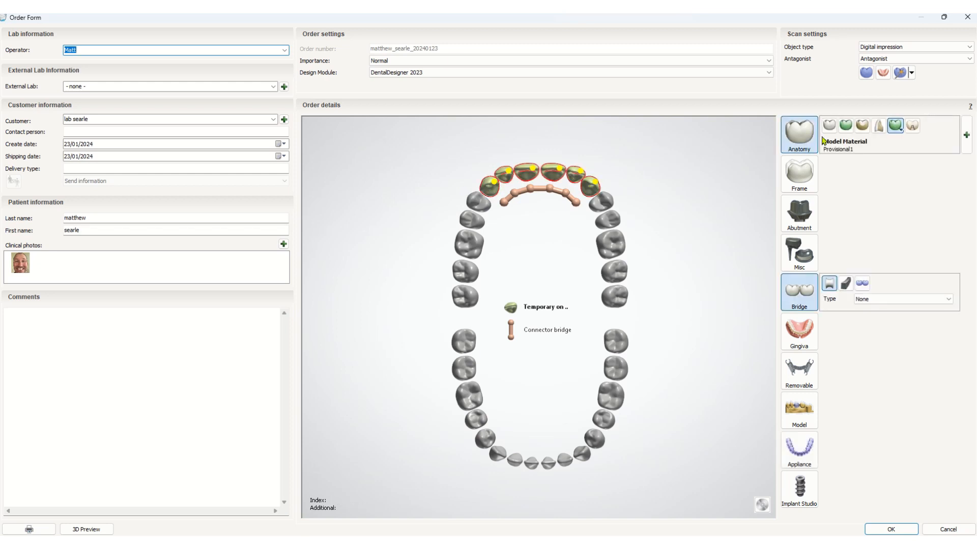
left_click(900, 129)
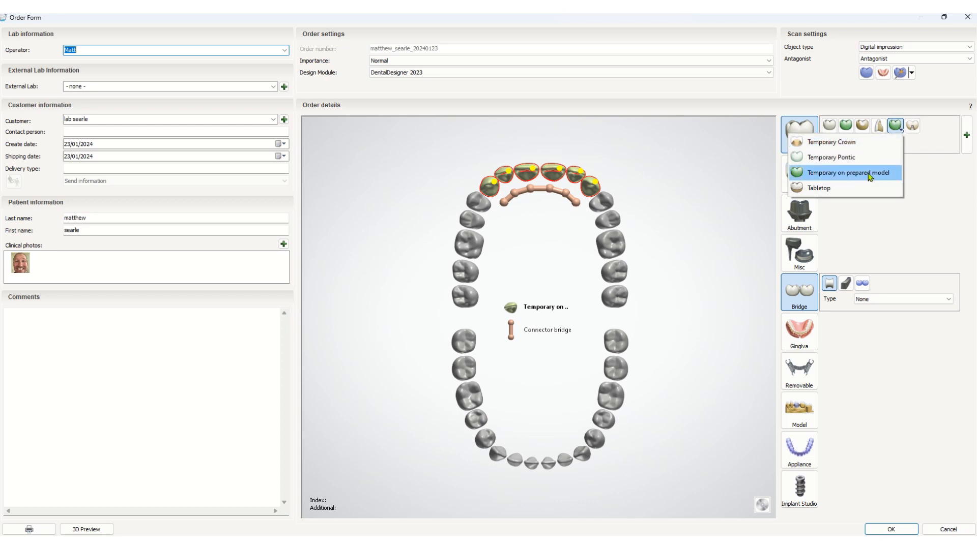
left_click(968, 136)
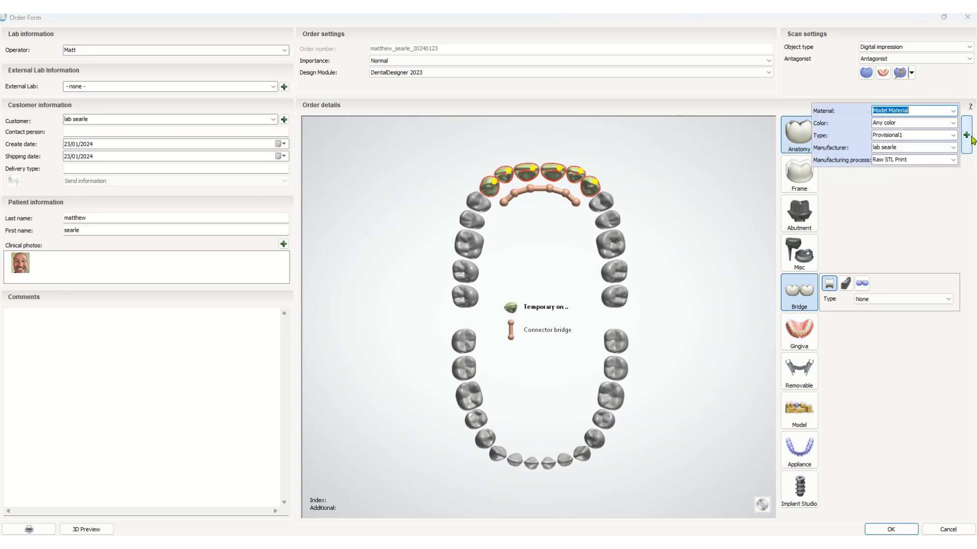
left_click(920, 217)
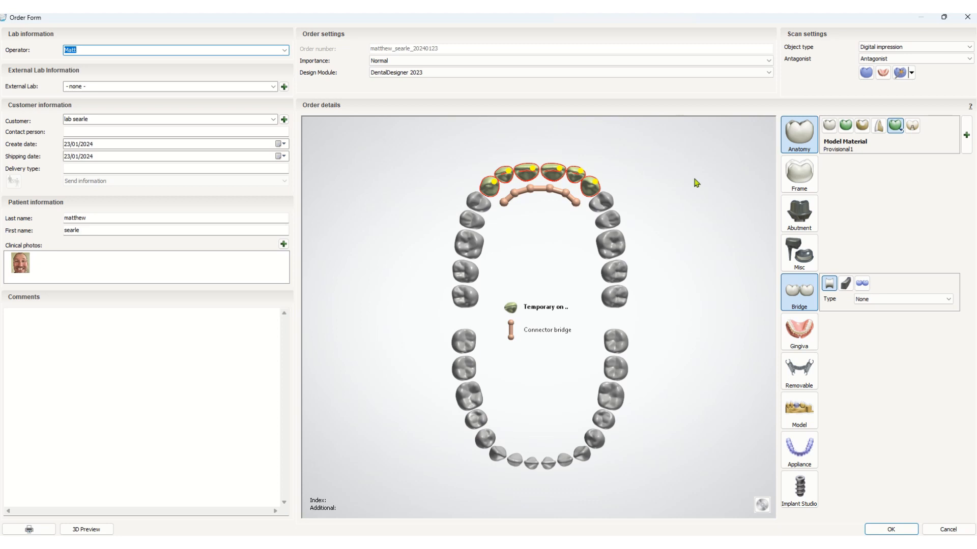
left_click(671, 252)
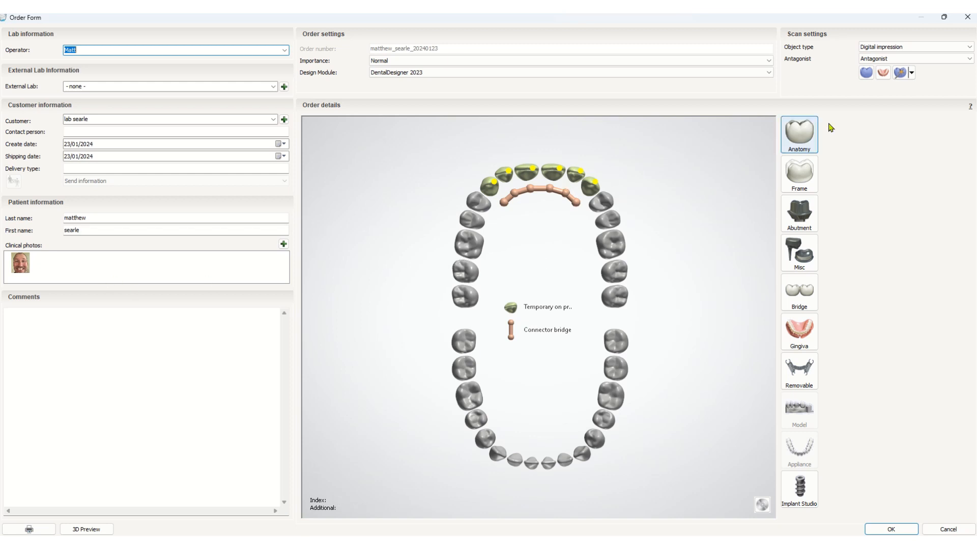
left_click(891, 531)
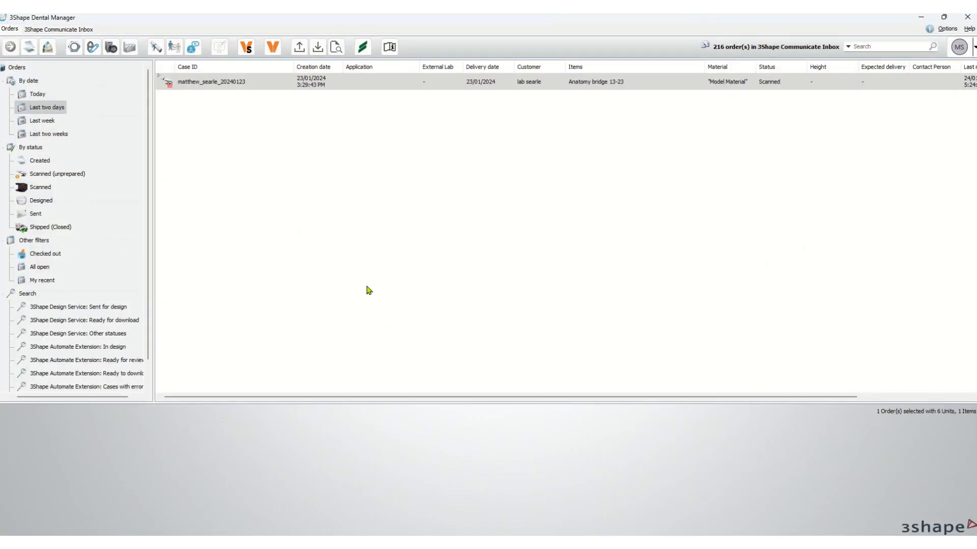
Open the 13-23 bridge order for design and proceed past the Order stage
right_click(244, 84)
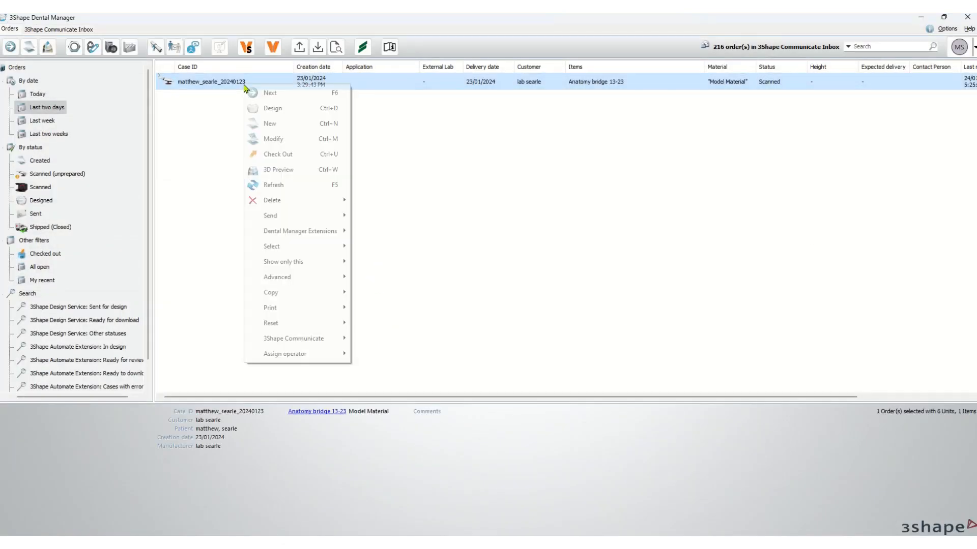
left_click(296, 110)
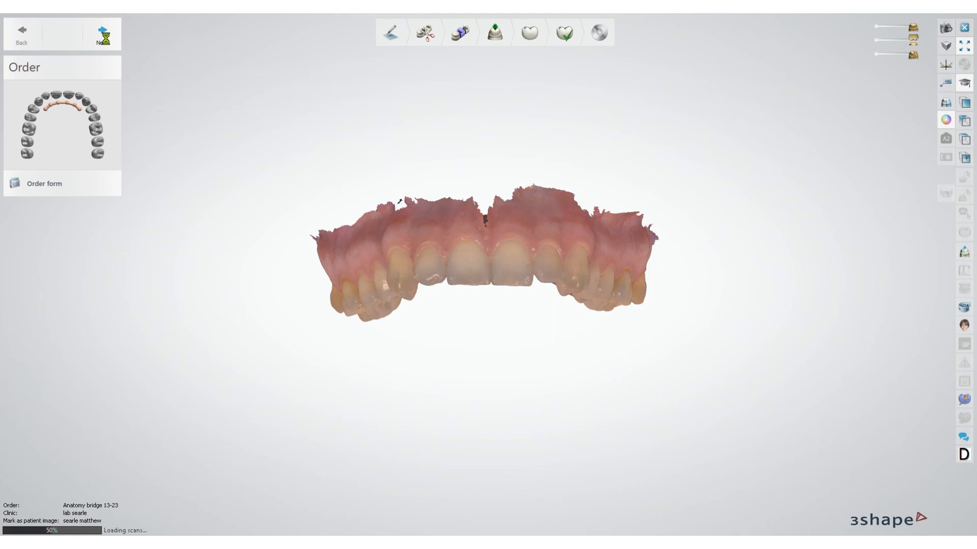
left_click(103, 36)
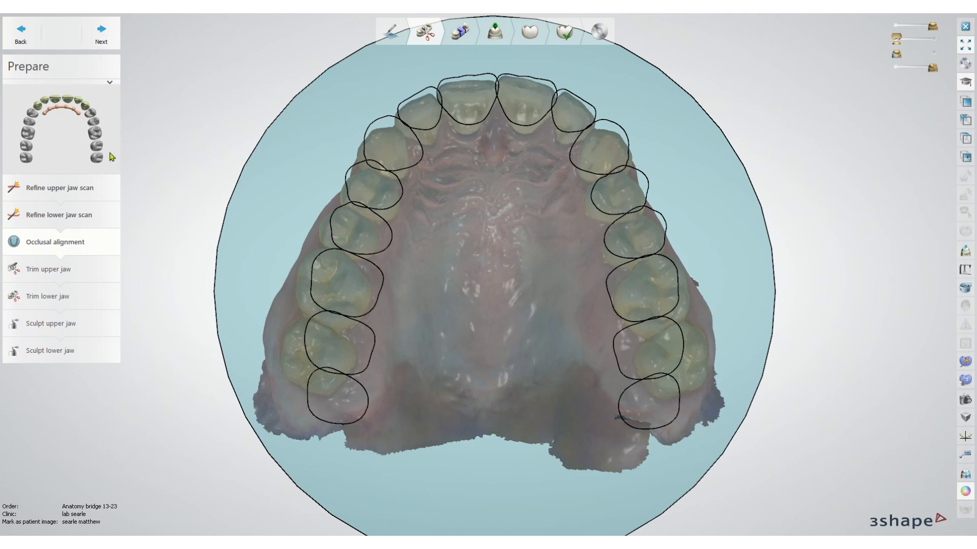
Advance through occlusal alignment, jaw trimming, jaw sculpting and segmentation to the Directions stage without editing the scans
left_click(67, 267)
left_click(106, 32)
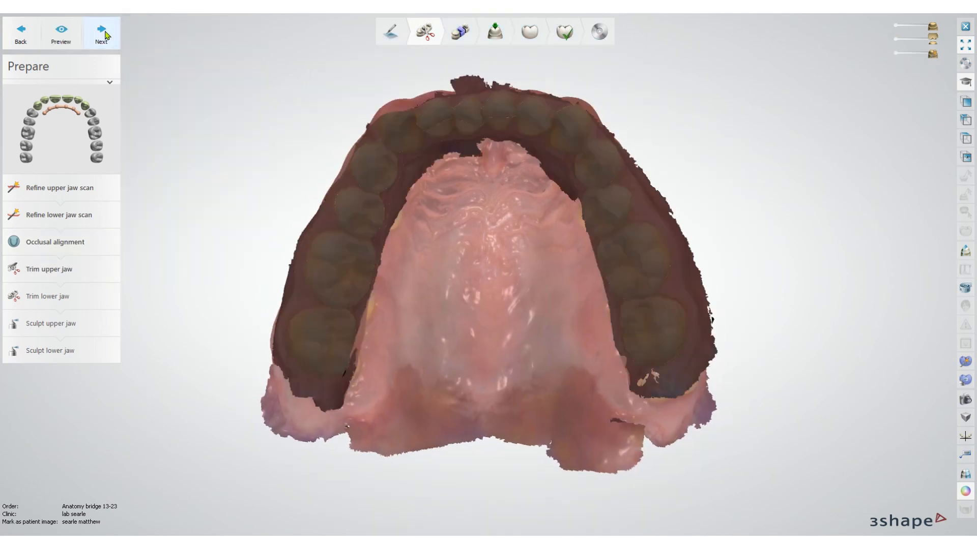
left_click(106, 34)
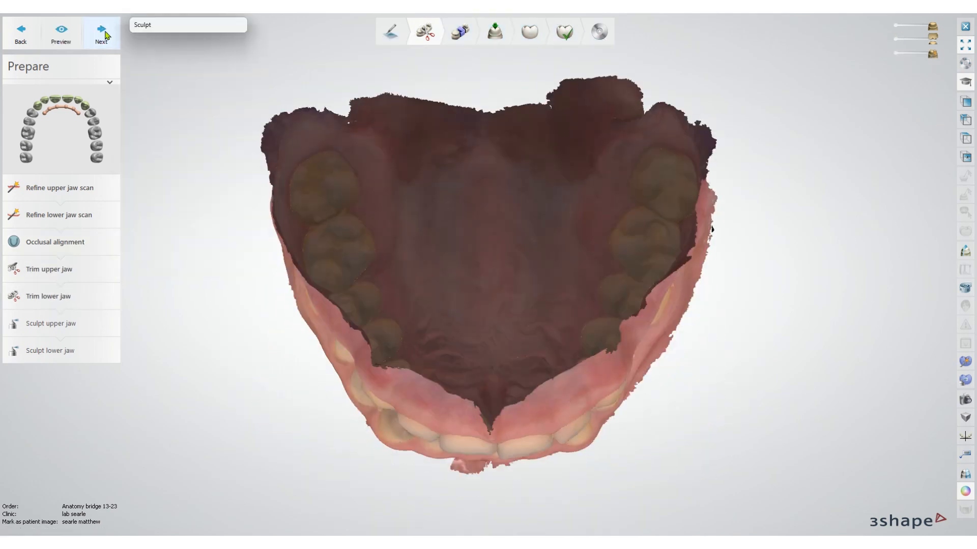
left_click(105, 33)
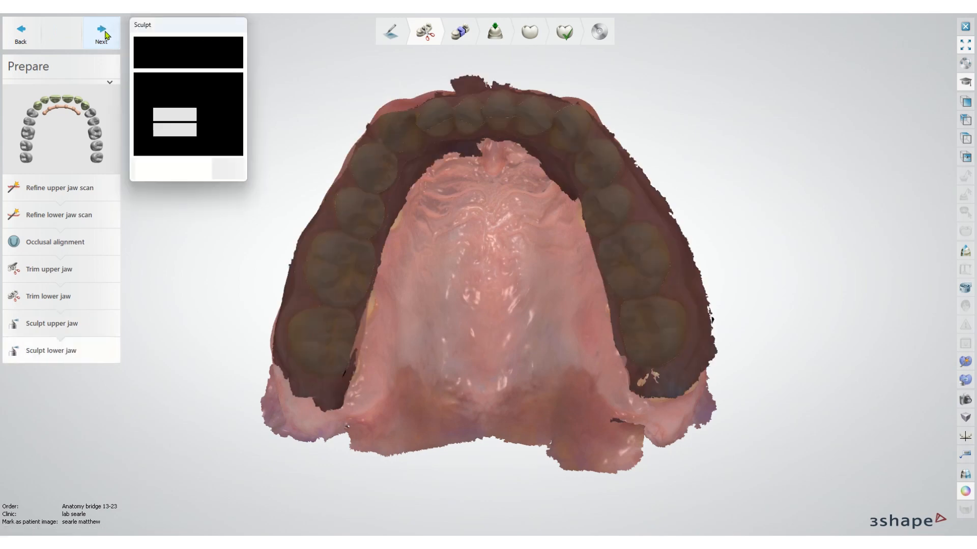
left_click(105, 33)
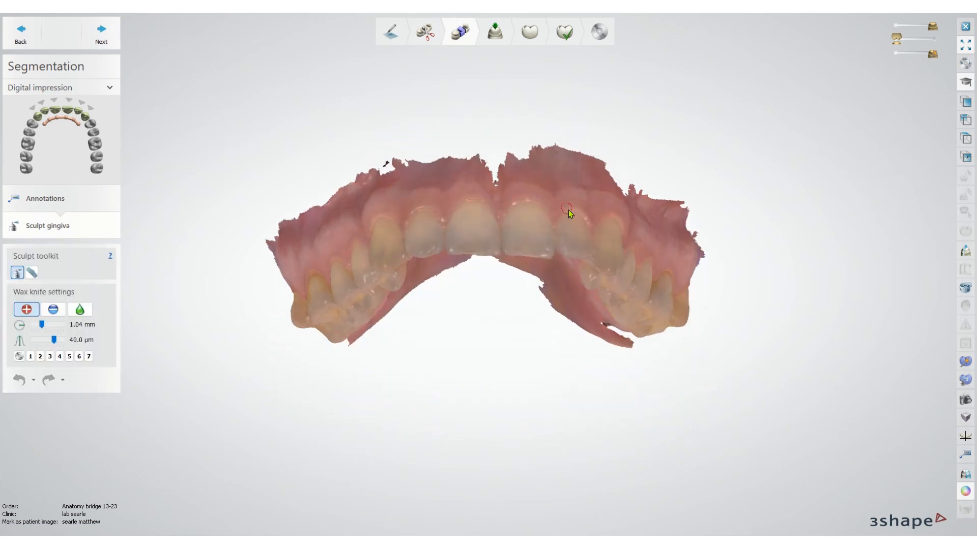
left_click(110, 38)
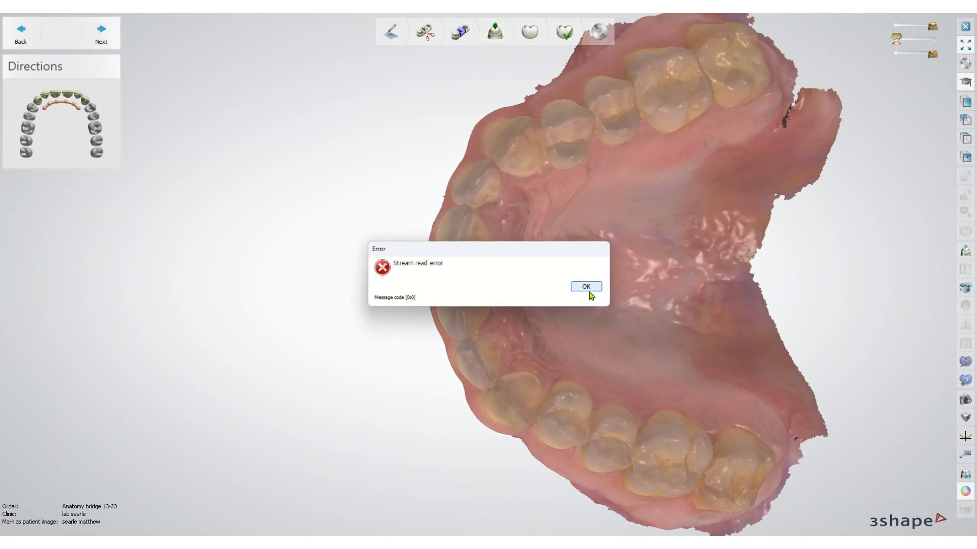
Dismiss the error dialog, orient the upper jaw, and continue from Directions to the Anatomy design stage
left_click(585, 286)
scroll(391, 304, "down", 3)
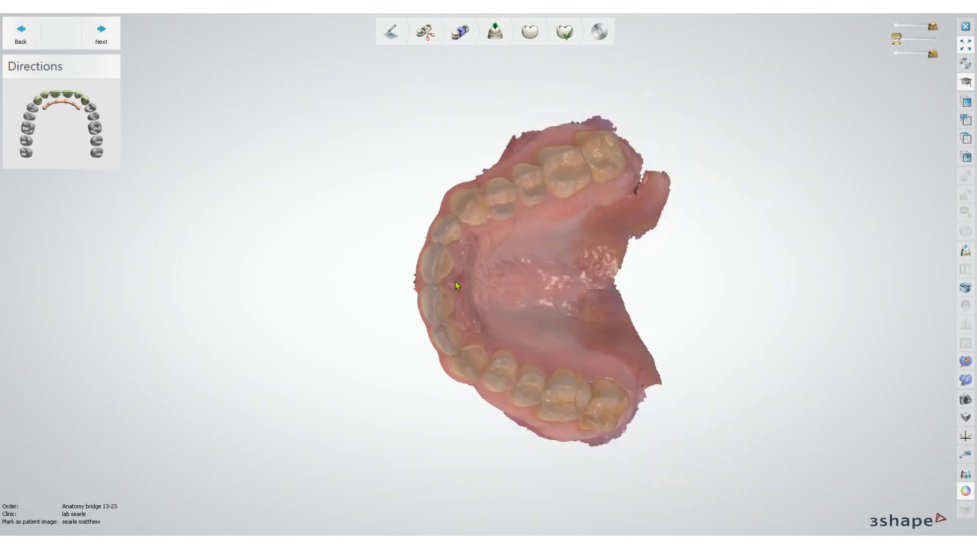
right_click_drag(456, 284, 336, 295)
left_click(102, 31)
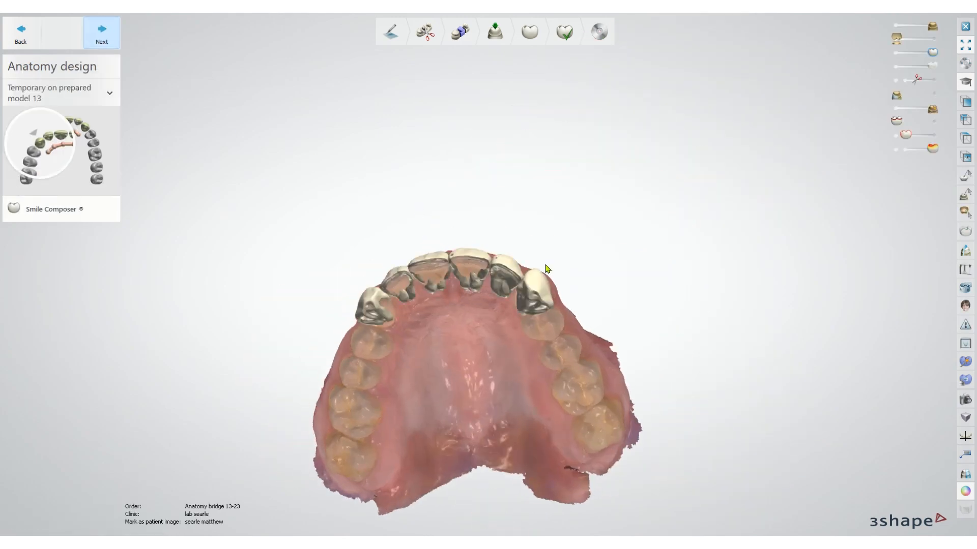
Add wax to the anterior temporary teeth with the wax knife at 3.00 mm radius and 55.0 µm level
right_click_drag(581, 309, 566, 258)
scroll(530, 280, "up", 4)
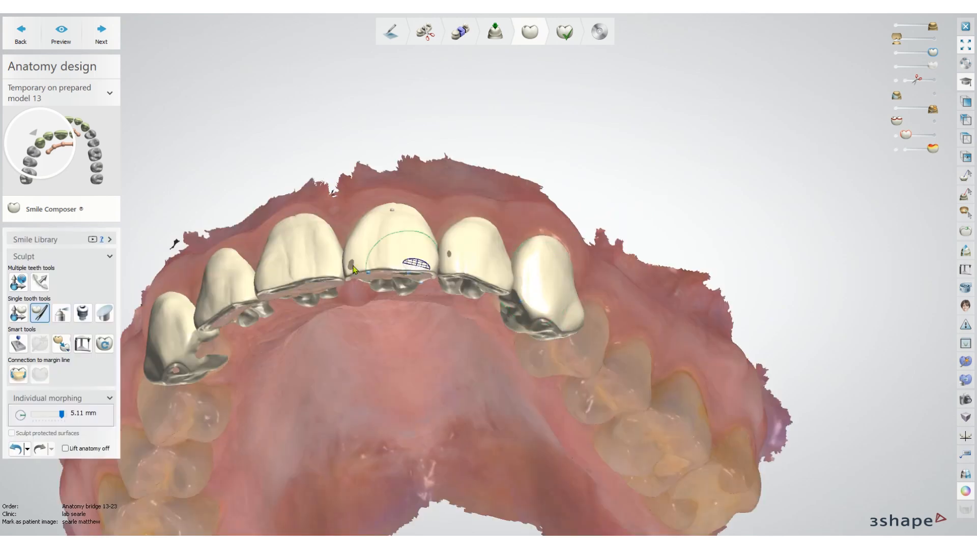
left_click(61, 313)
right_click_drag(423, 257, 527, 295)
mouse_move(526, 291)
left_mouse_down()
mouse_move(541, 260)
mouse_move(524, 311)
mouse_move(467, 291)
mouse_move(484, 308)
mouse_move(453, 304)
left_mouse_up()
left_click(27, 417)
left_click_drag(356, 324, 343, 329)
mouse_move(343, 334)
right_mouse_down()
mouse_move(437, 336)
mouse_move(458, 356)
right_mouse_up()
mouse_move(387, 402)
right_mouse_down()
mouse_move(415, 395)
mouse_move(371, 388)
mouse_move(396, 400)
right_mouse_up()
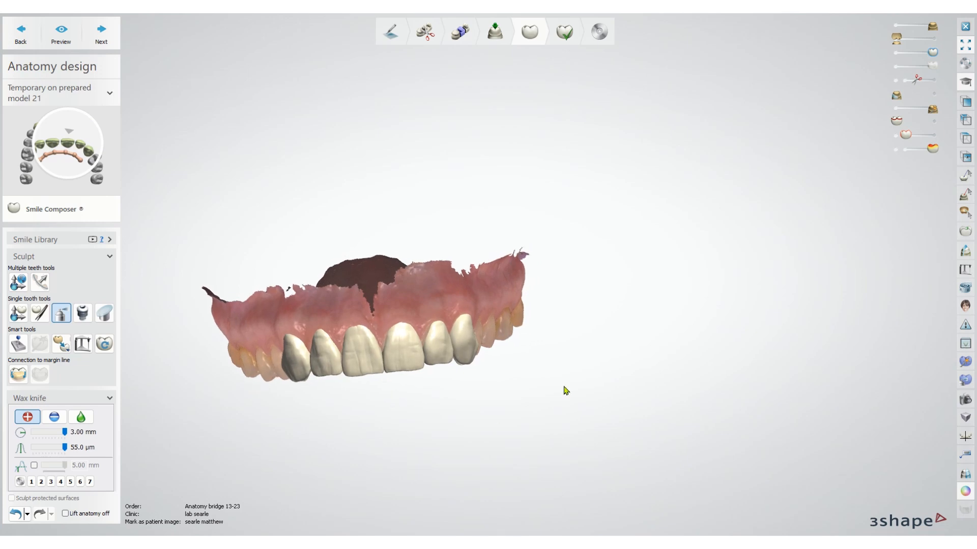
Load the patient's upper jaw scan DCM file from the Desktop as an additional scan assigned to the upper jaw
right_click_drag(566, 391, 718, 282)
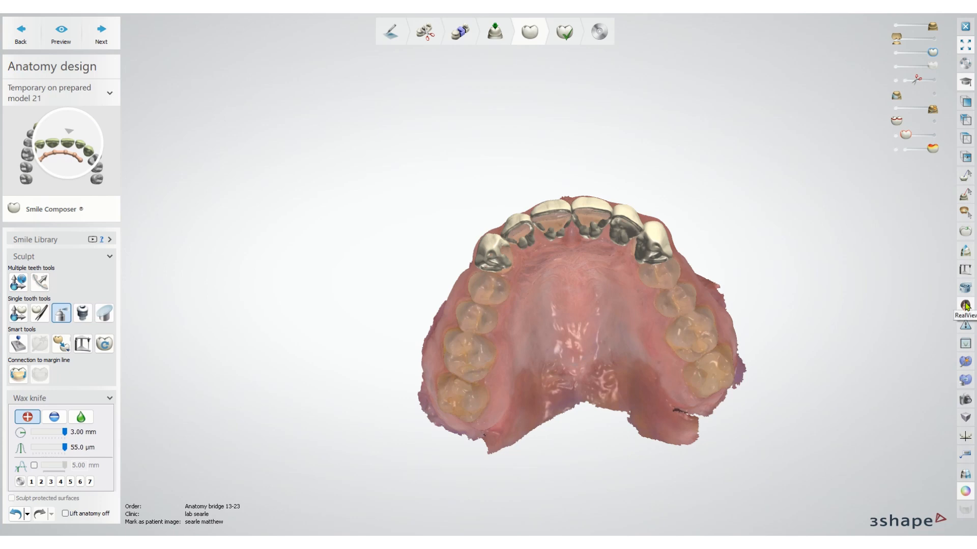
mouse_move(822, 240)
right_mouse_down()
mouse_move(827, 284)
mouse_move(818, 256)
right_mouse_up()
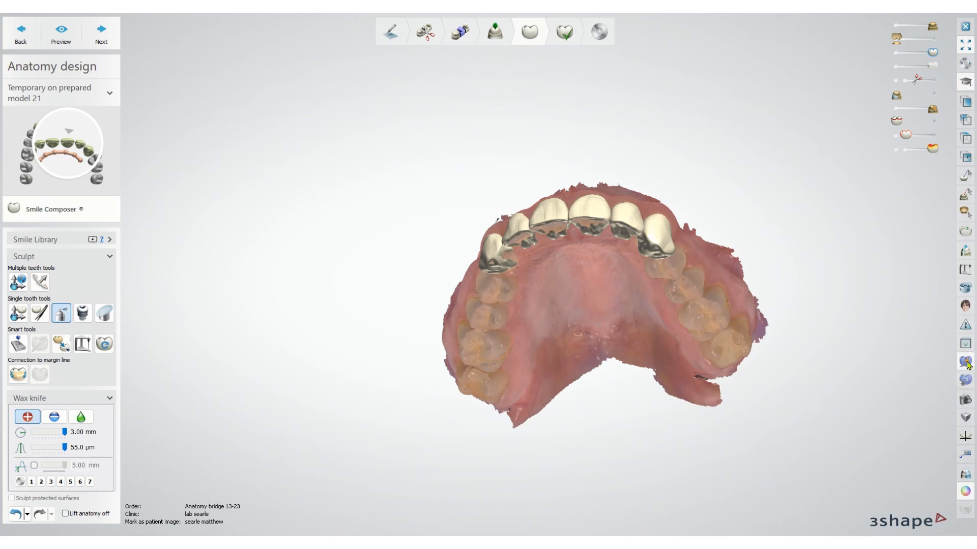
left_click(966, 363)
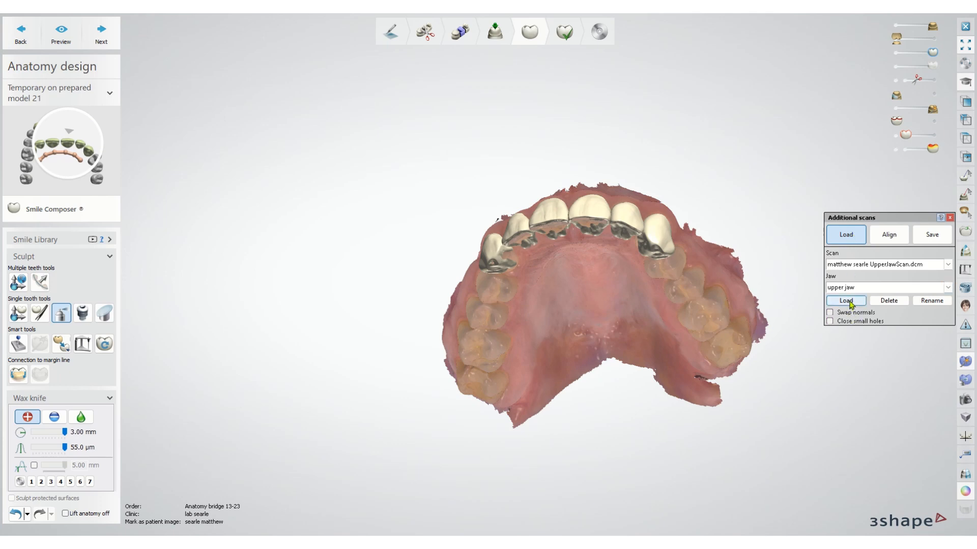
left_click(948, 265)
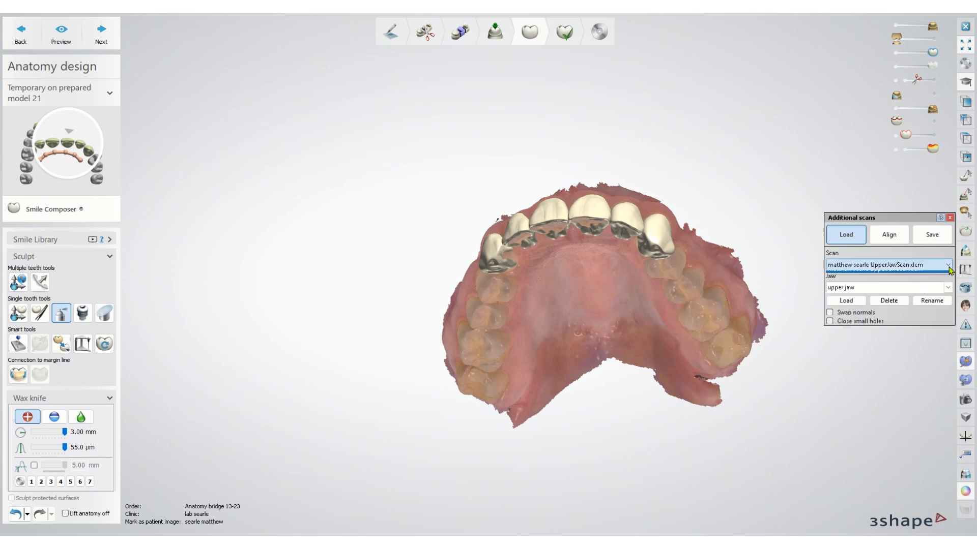
left_click(948, 265)
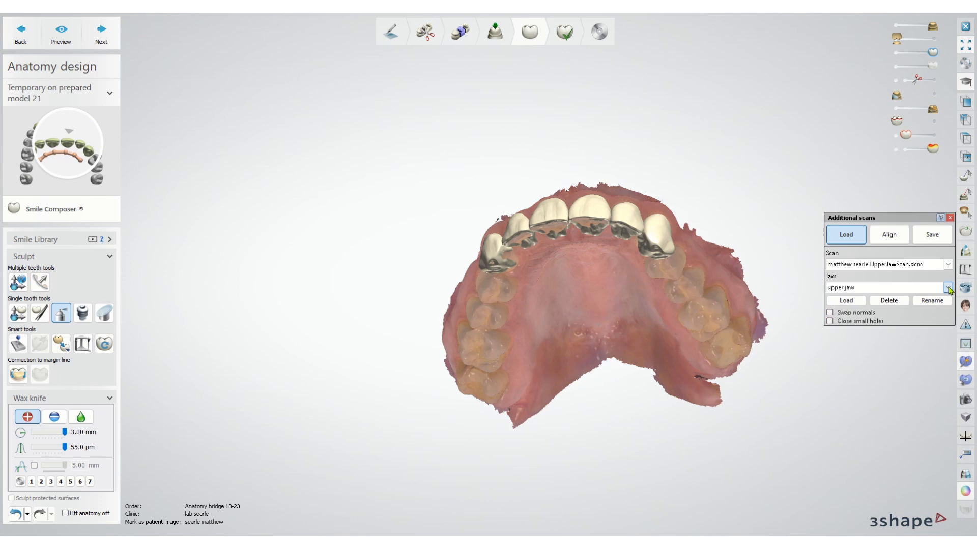
left_click(948, 288)
left_click(947, 288)
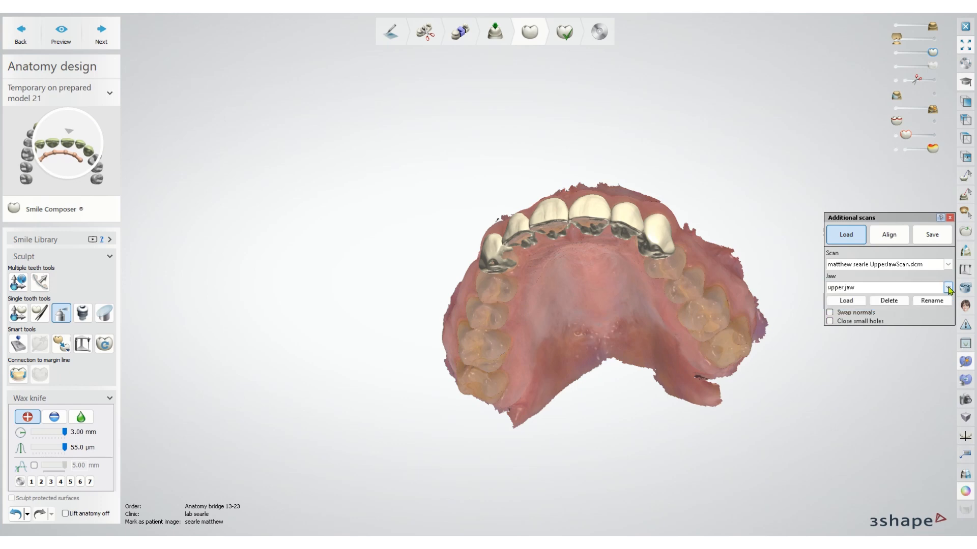
left_click(845, 302)
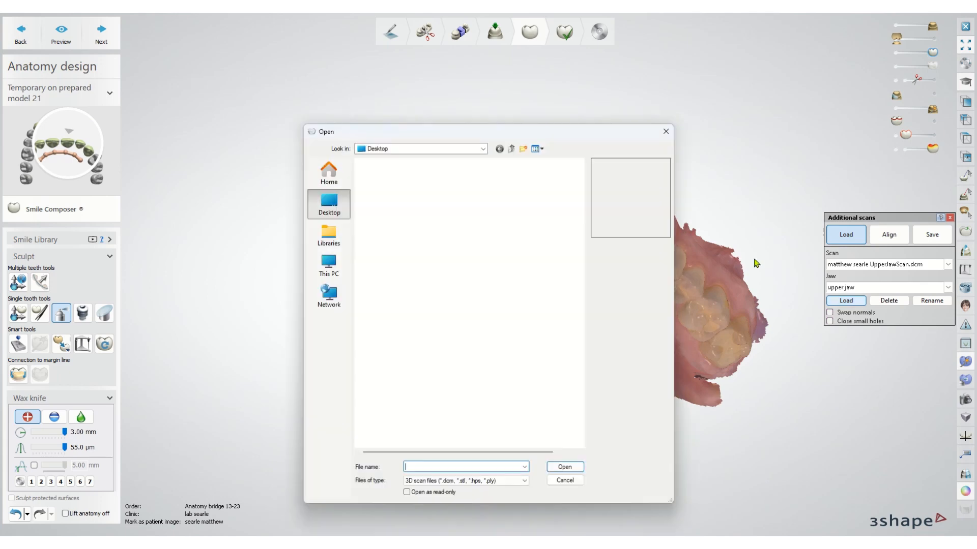
scroll(427, 254, "down", 7)
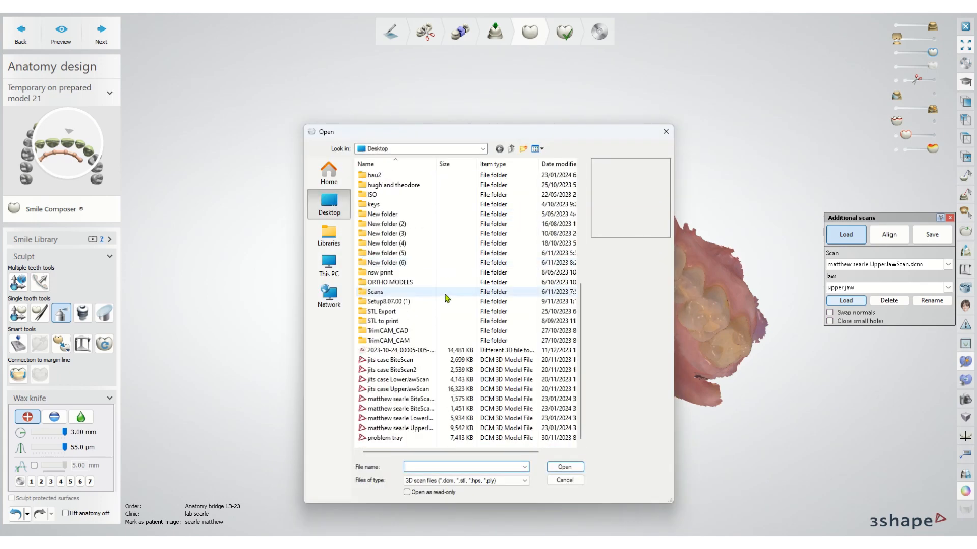
double_click(414, 429)
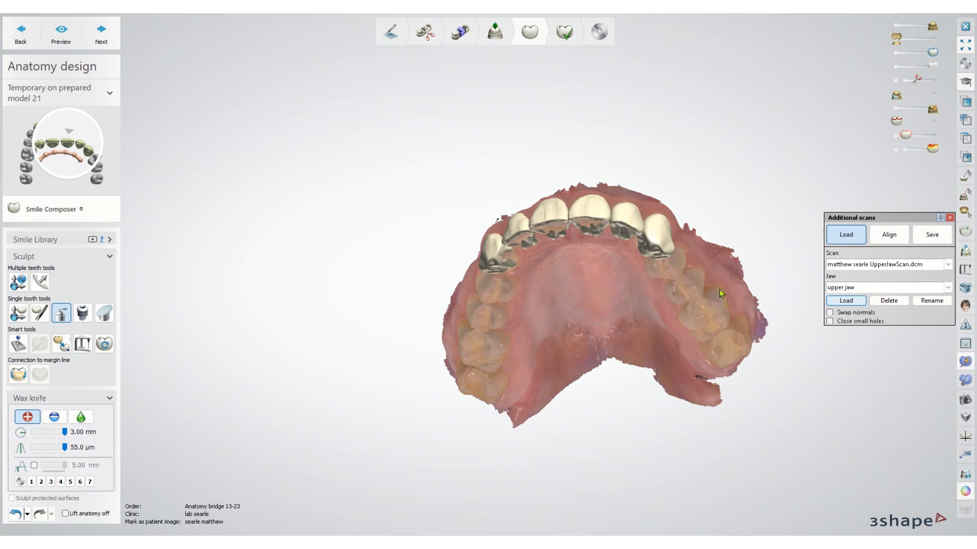
In Move alignment mode against Preparation (upper jaw), separate the additional scan from the design model and tilt it
right_click_drag(582, 324, 583, 295)
scroll(560, 347, "up", 3)
middle_click_drag(628, 344, 571, 335)
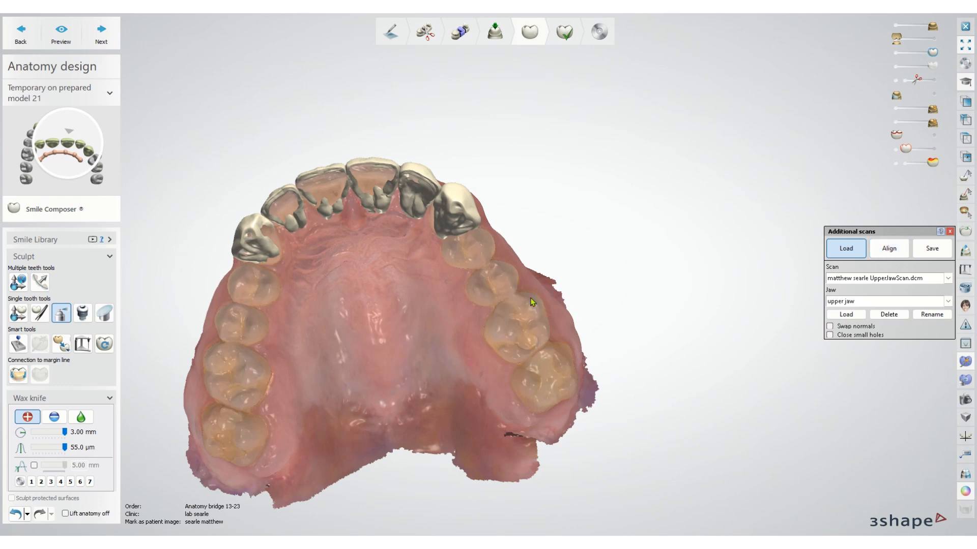
left_click(890, 250)
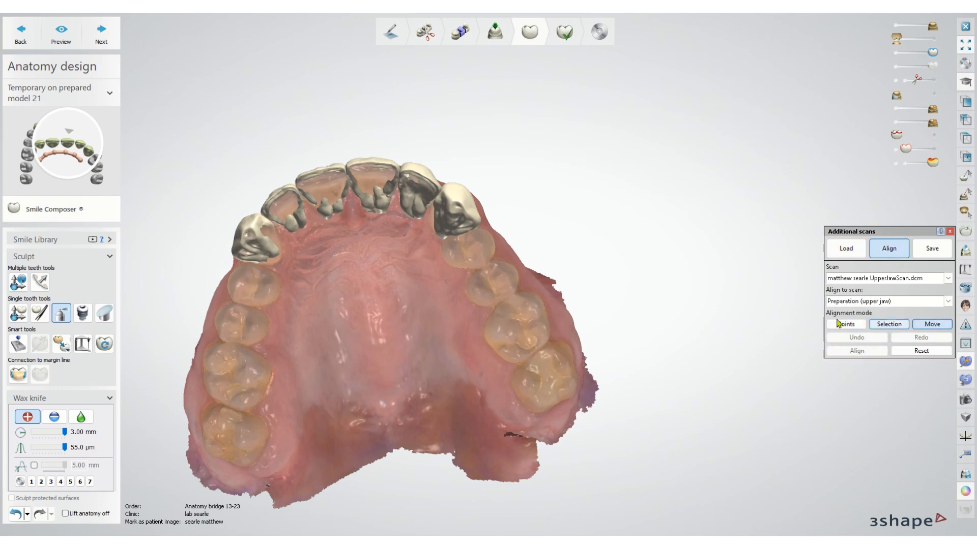
scroll(742, 323, "down", 3)
middle_click_drag(742, 323, 585, 327)
left_click_drag(440, 328, 705, 209)
right_click_drag(697, 239, 703, 350)
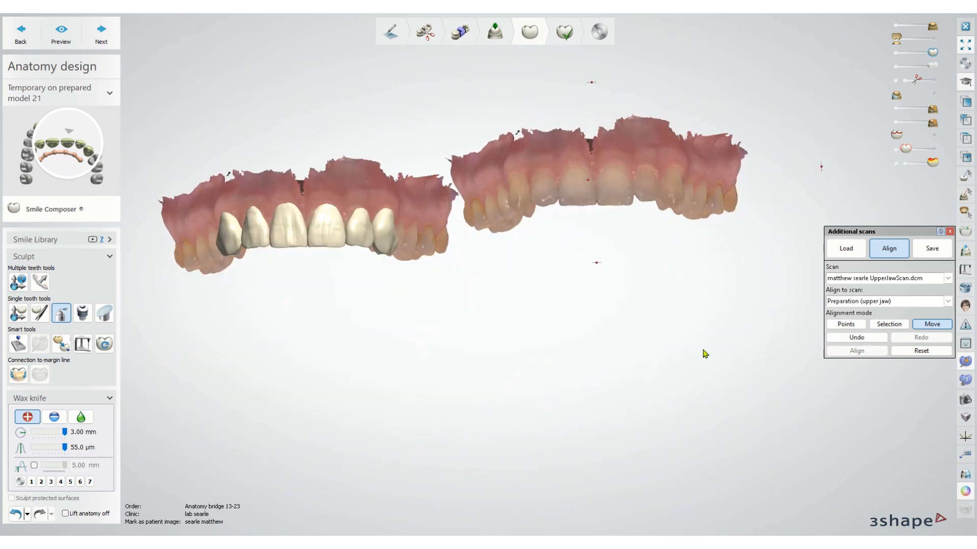
left_click_drag(674, 191, 642, 130)
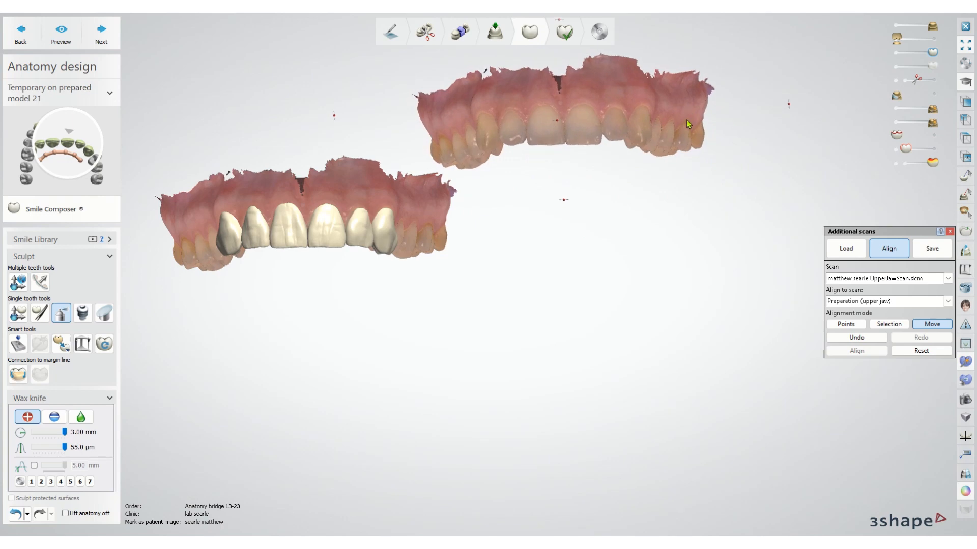
right_click_drag(686, 120, 689, 147)
left_click_drag(789, 104, 749, 232)
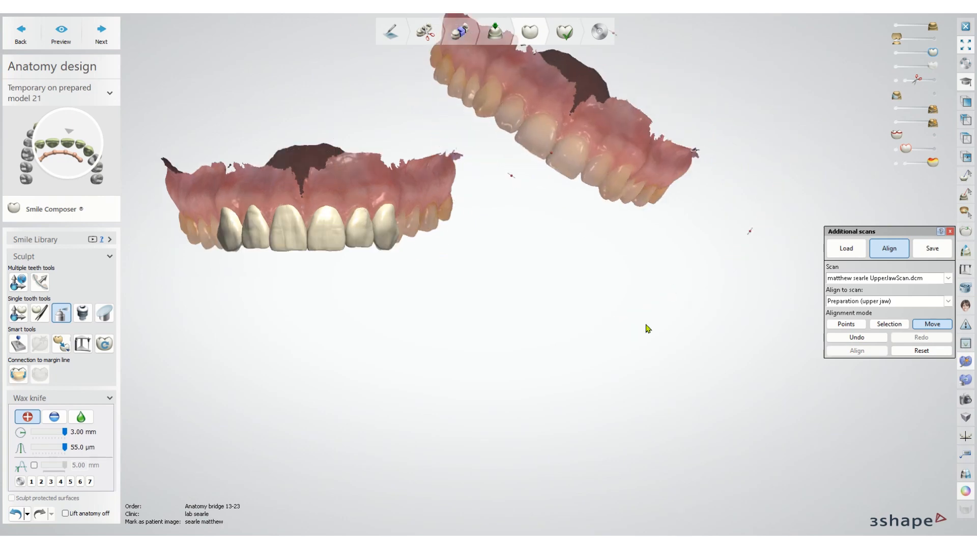
Rotate and reposition the additional upper jaw scan beside the design model until both face the same direction
right_click_drag(648, 329, 650, 243)
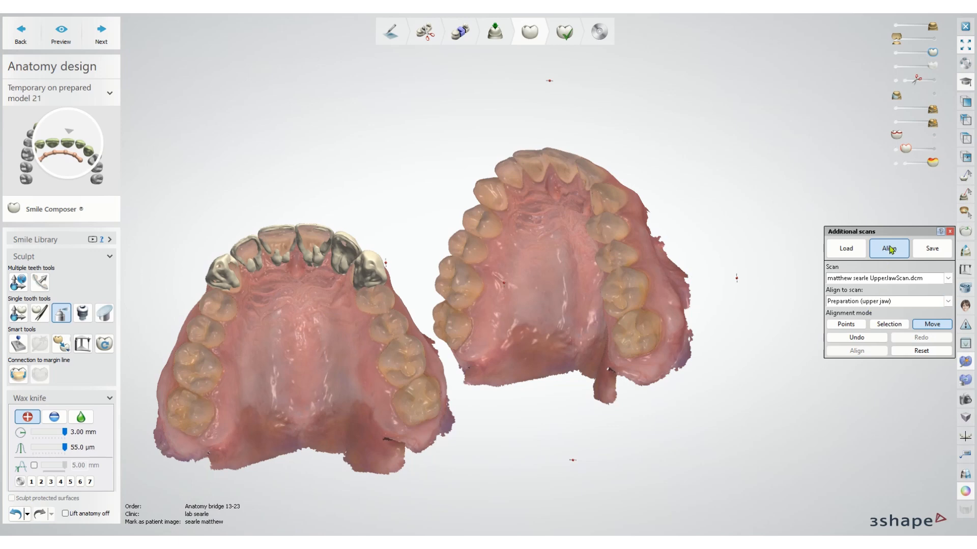
right_click_drag(721, 426, 711, 318)
mouse_move(737, 206)
left_click_drag(738, 210, 769, 336)
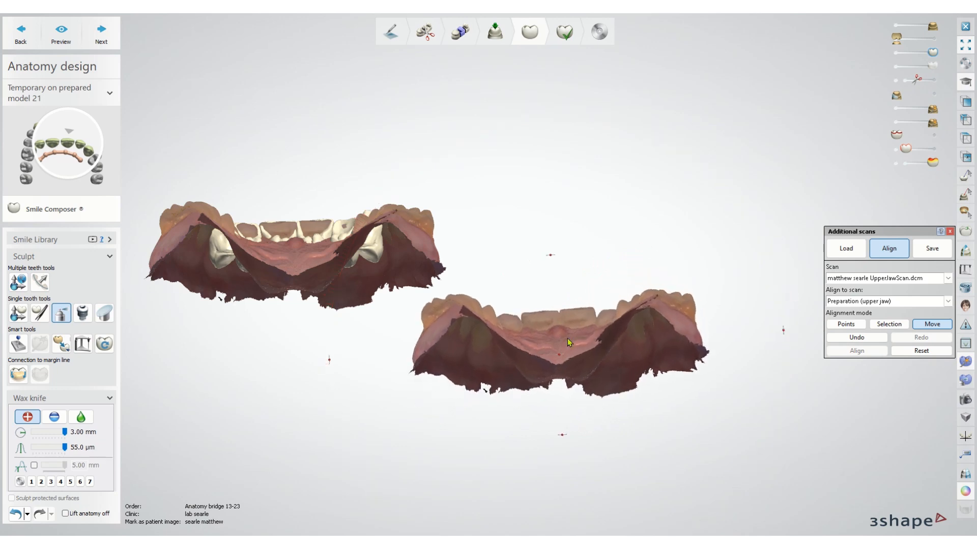
left_click_drag(567, 338, 614, 246)
right_click_drag(663, 307, 664, 405)
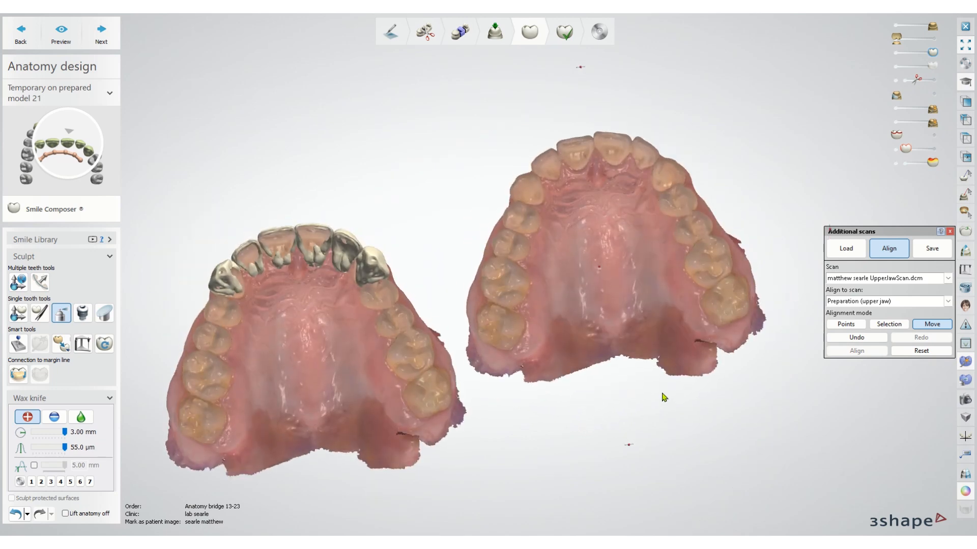
right_click_drag(556, 367, 531, 275)
left_click_drag(549, 223, 553, 257)
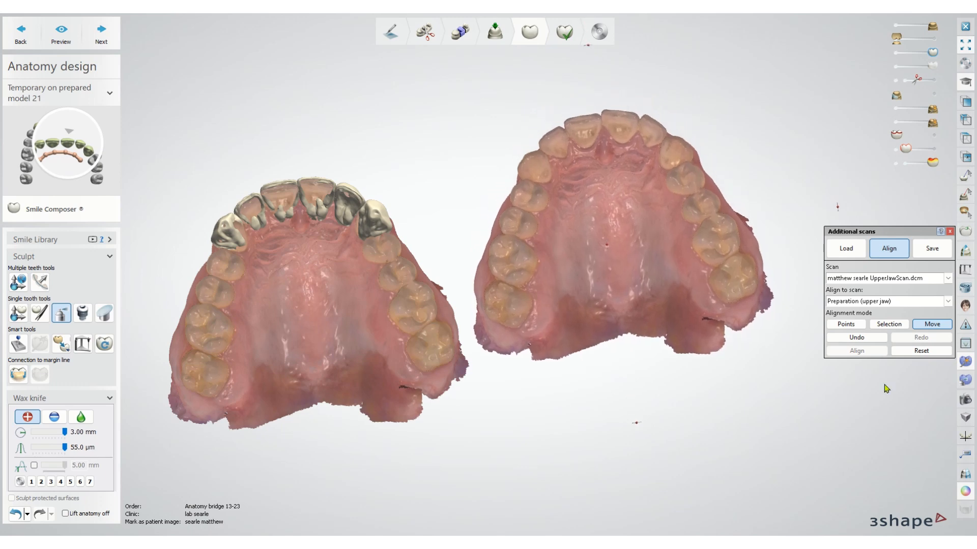
Turn off the scan colours and align the additional scan to Preparation (upper jaw) with 3 point alignment on matching molar and incisor points
left_click(965, 492)
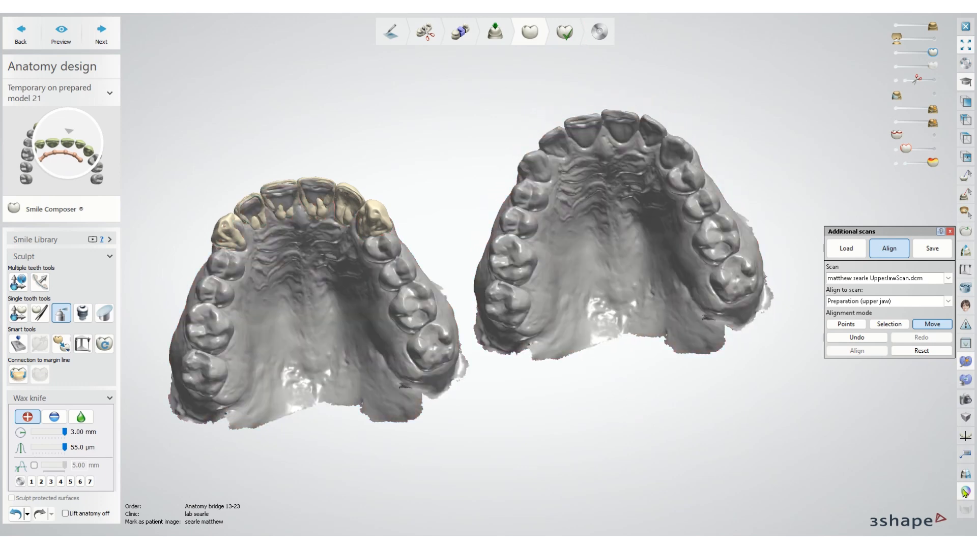
left_click(855, 329)
left_click(830, 338)
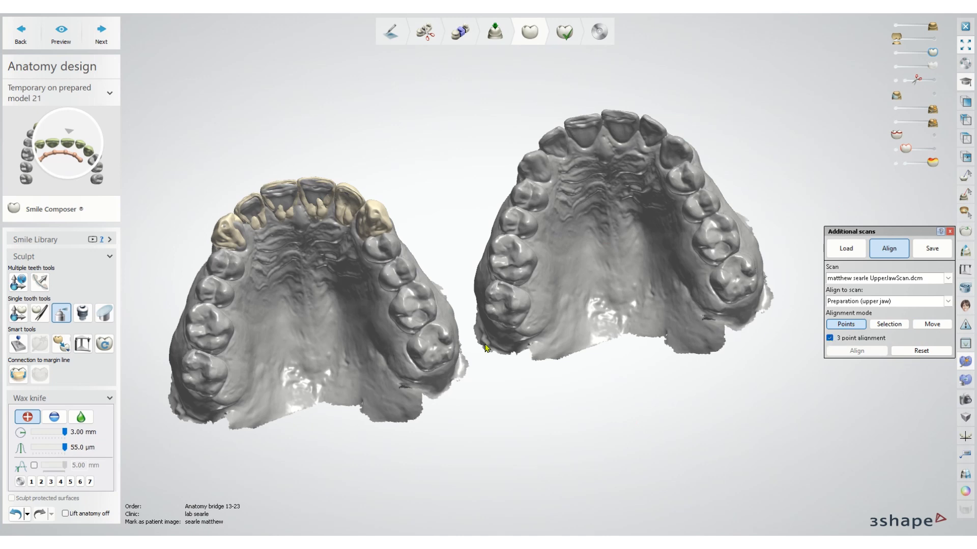
left_click(211, 368)
left_click(604, 150)
left_click(722, 279)
left_click(857, 351)
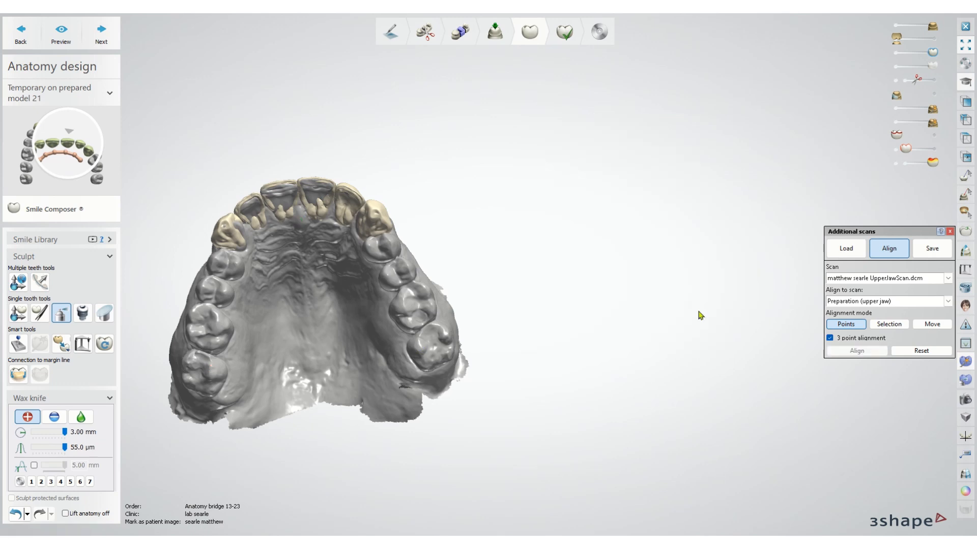
Inspect the alignment from the front by hiding one upper jaw scan and making the other semi-transparent
right_click_drag(462, 235, 476, 318)
scroll(471, 225, "up", 5)
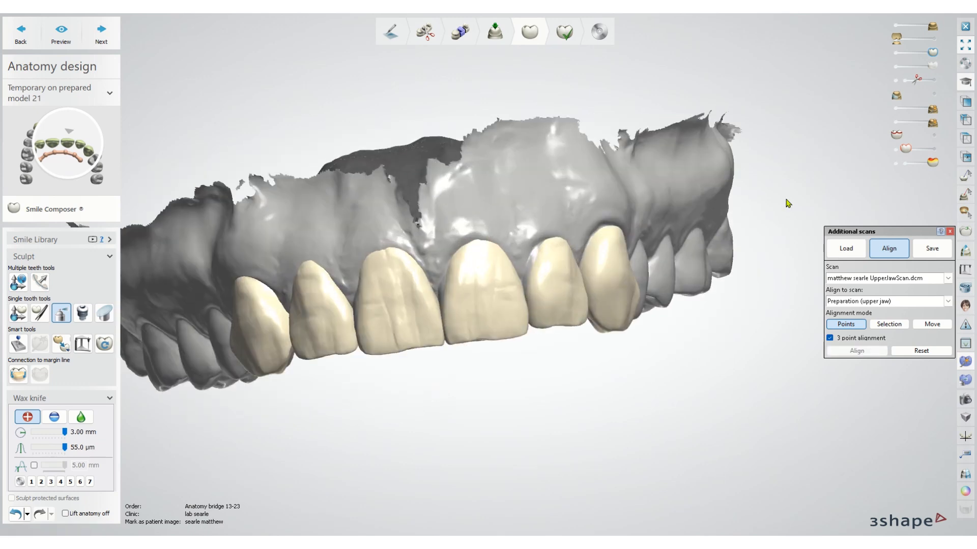
mouse_move(933, 122)
left_mouse_down()
mouse_move(896, 123)
mouse_move(934, 123)
mouse_move(896, 111)
mouse_move(935, 123)
mouse_move(895, 122)
mouse_move(934, 123)
left_mouse_up()
left_click_drag(933, 26, 897, 26)
left_click_drag(929, 126, 926, 124)
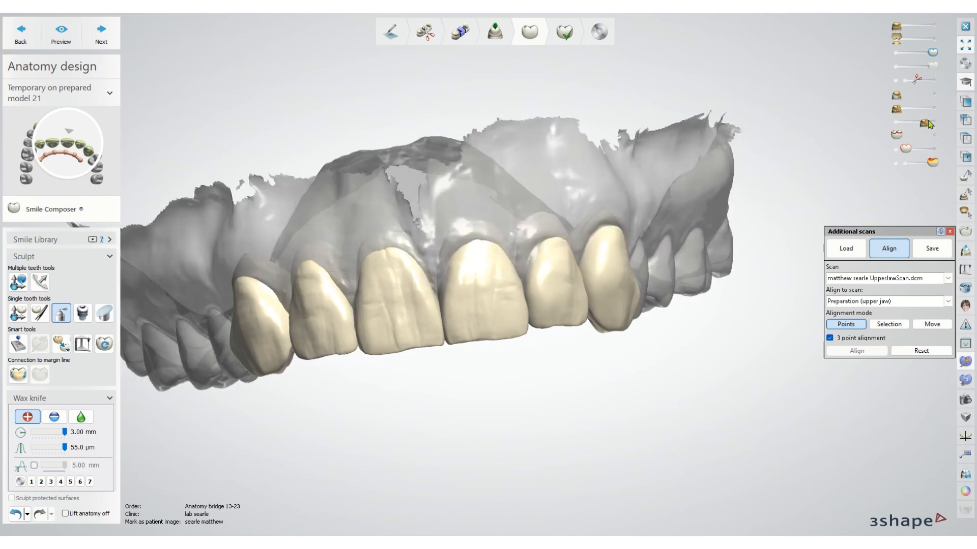
Restore the scan colours and the full visibility of the faded upper jaw scans, and close Additional scans
left_click(961, 493)
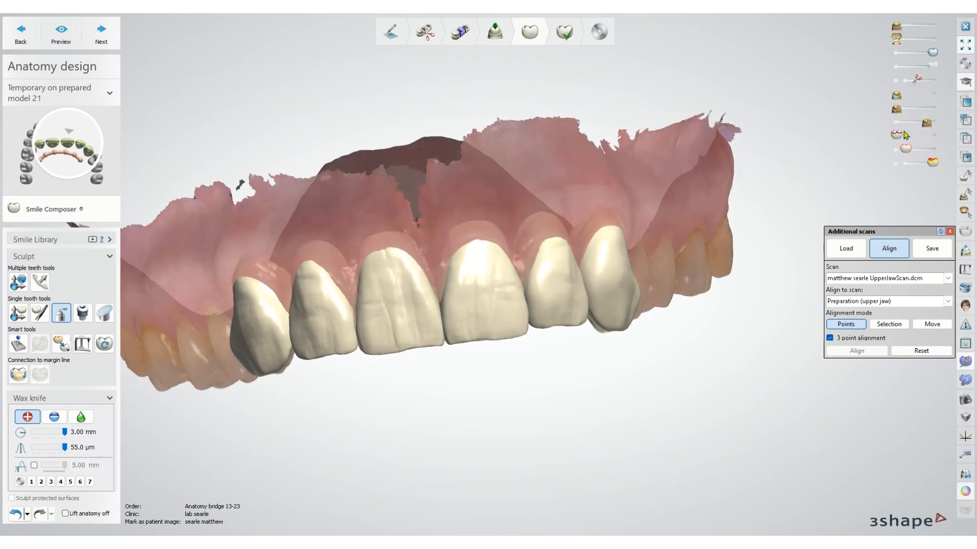
left_click_drag(927, 125, 939, 126)
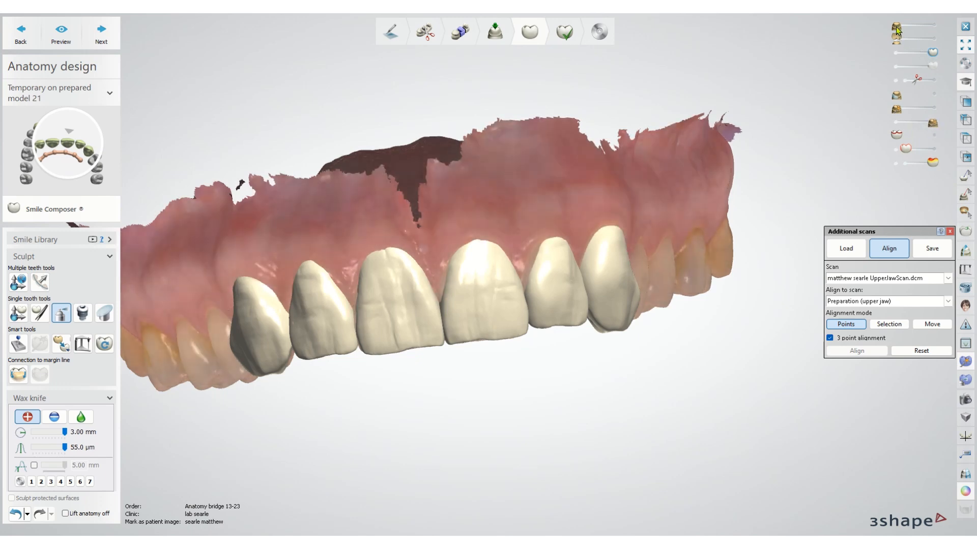
left_click_drag(897, 29, 940, 30)
scroll(734, 363, "down", 2)
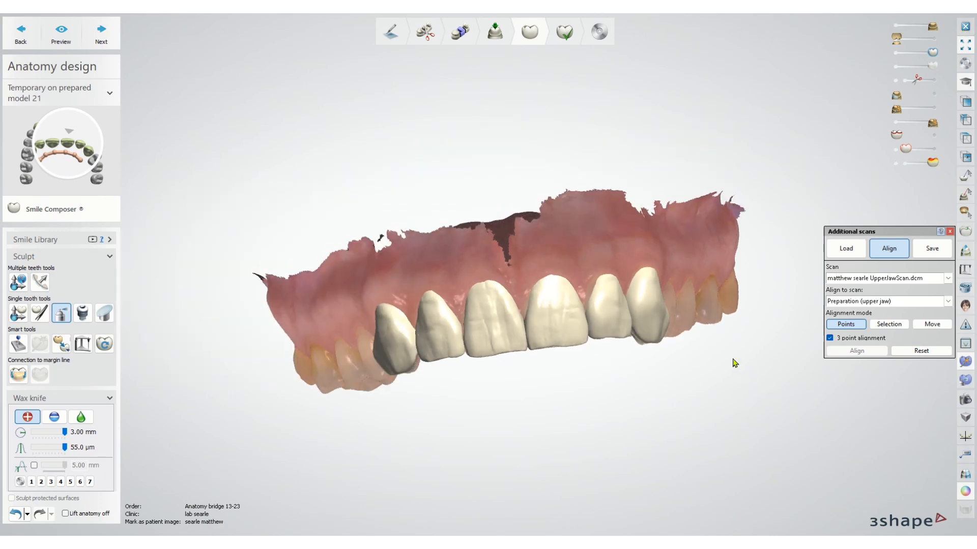
right_click_drag(733, 359, 739, 342)
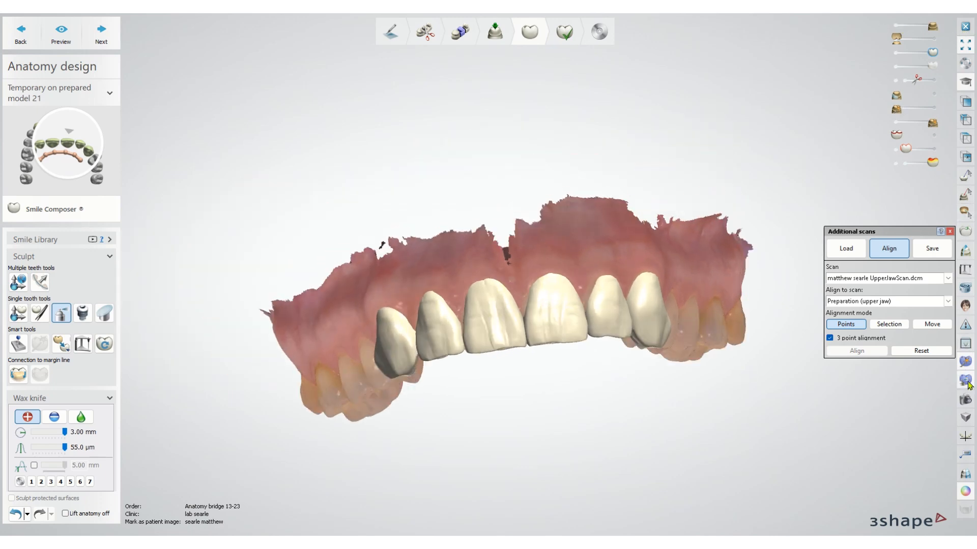
left_click(949, 233)
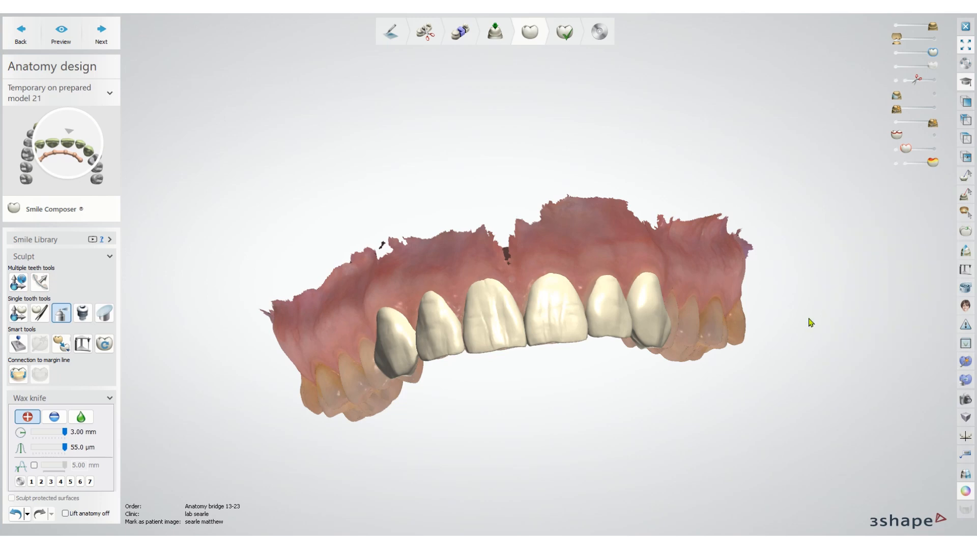
Open the patient photo in RealView and clear its existing guide lines, mouth outline spline and alignment points
right_click_drag(811, 323, 842, 350)
scroll(841, 350, "up", 1)
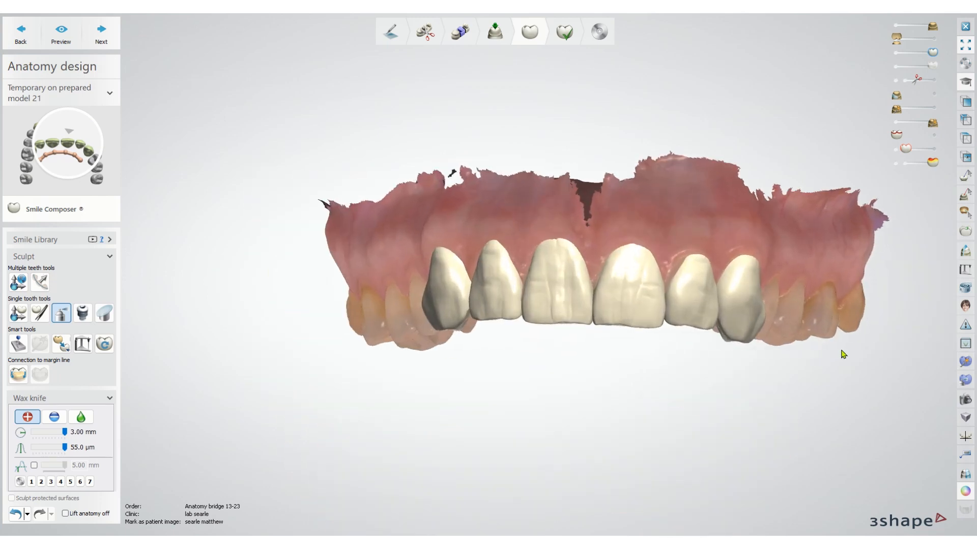
left_click(965, 307)
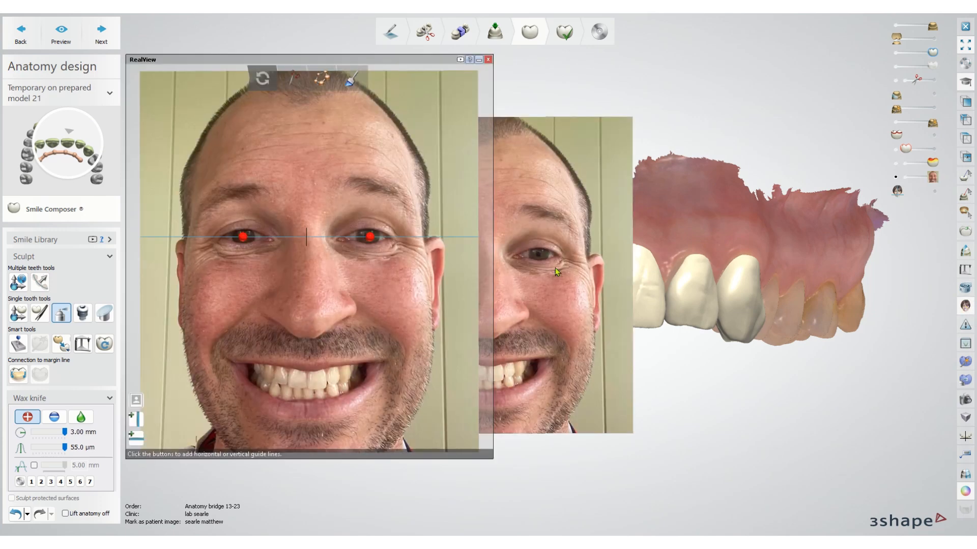
right_click(370, 237)
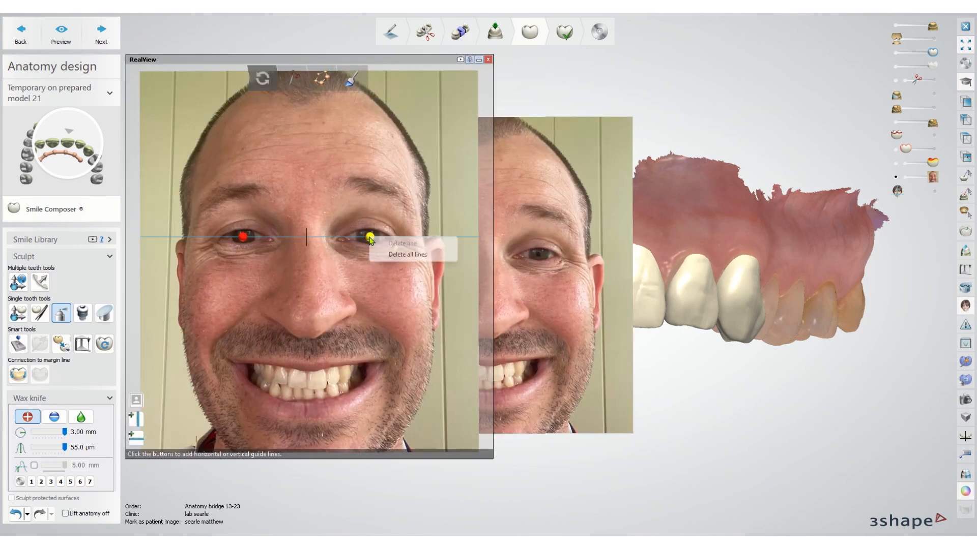
left_click(401, 256)
left_click(293, 78)
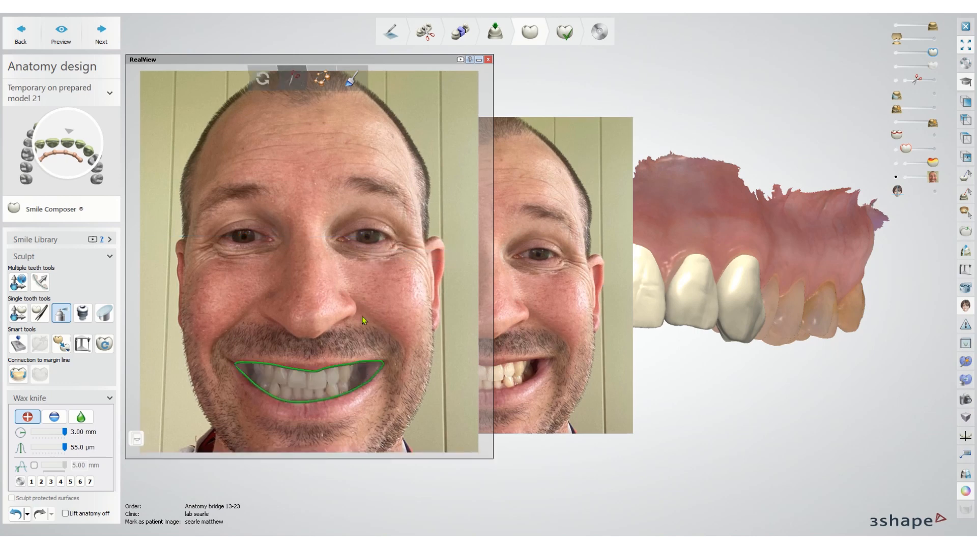
right_click(358, 366)
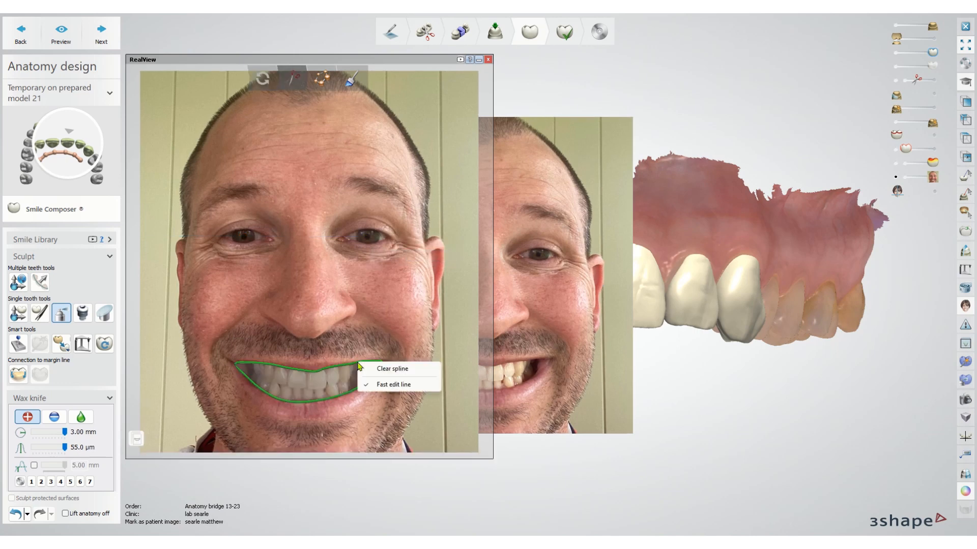
left_click(381, 368)
left_click(322, 79)
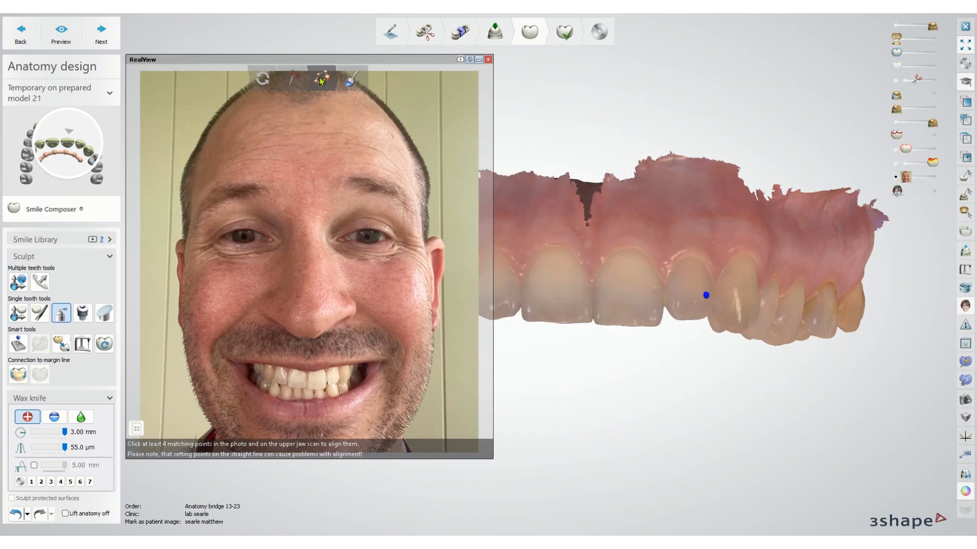
right_click(707, 298)
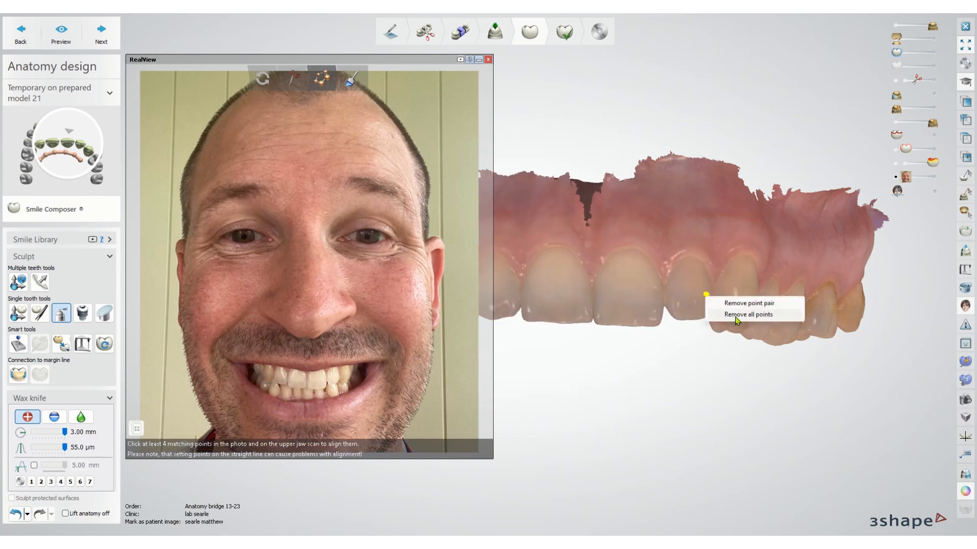
left_click(728, 315)
Reposition the patient photo in the 3D view and define its horizontal plane by marking both pupils in RealView
left_click(265, 80)
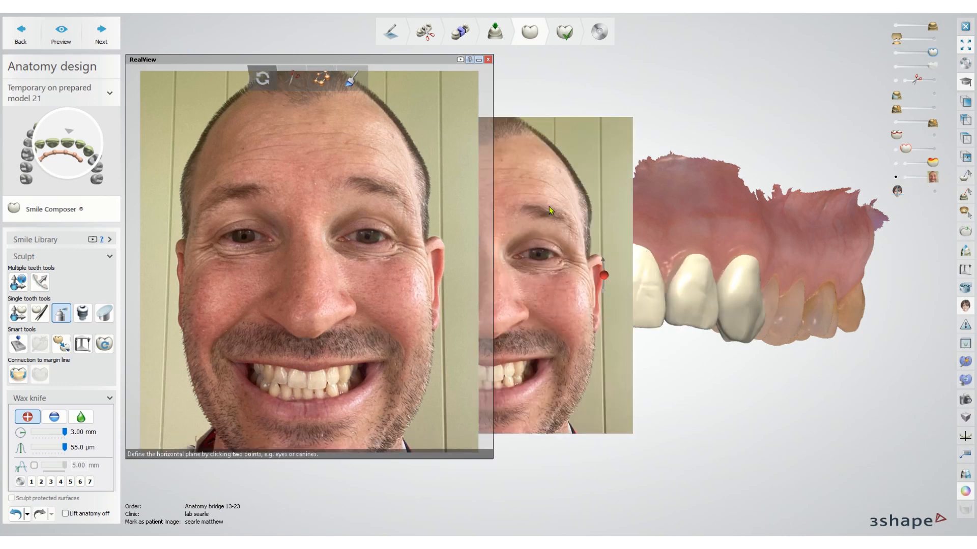
scroll(548, 206, "down", 5)
left_click_drag(581, 228, 664, 245)
scroll(664, 245, "up", 5)
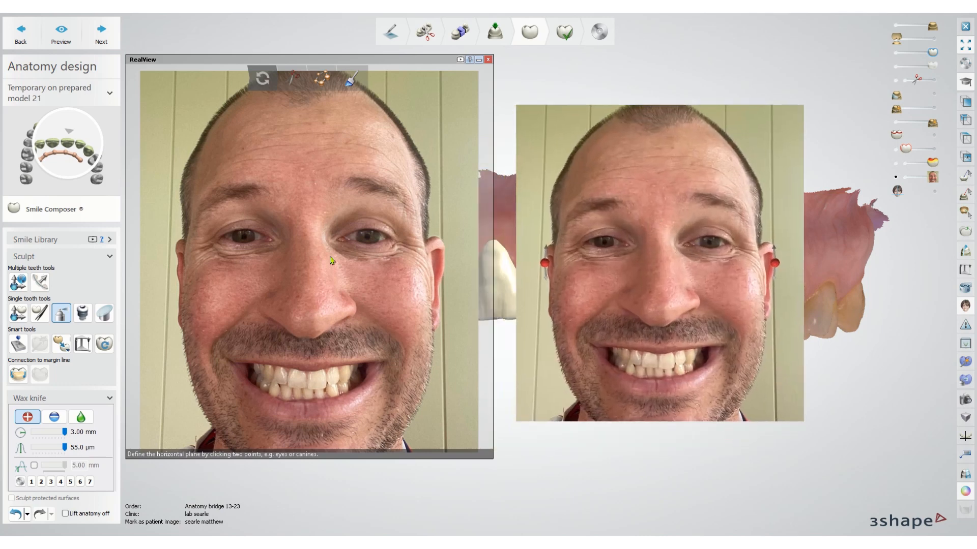
left_click(242, 235)
left_click(369, 236)
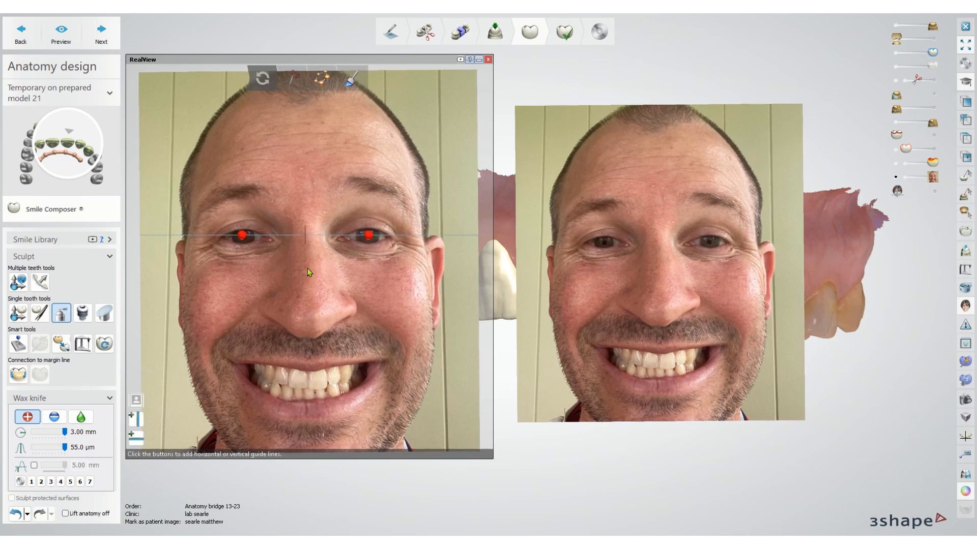
scroll(307, 274, "up", 2)
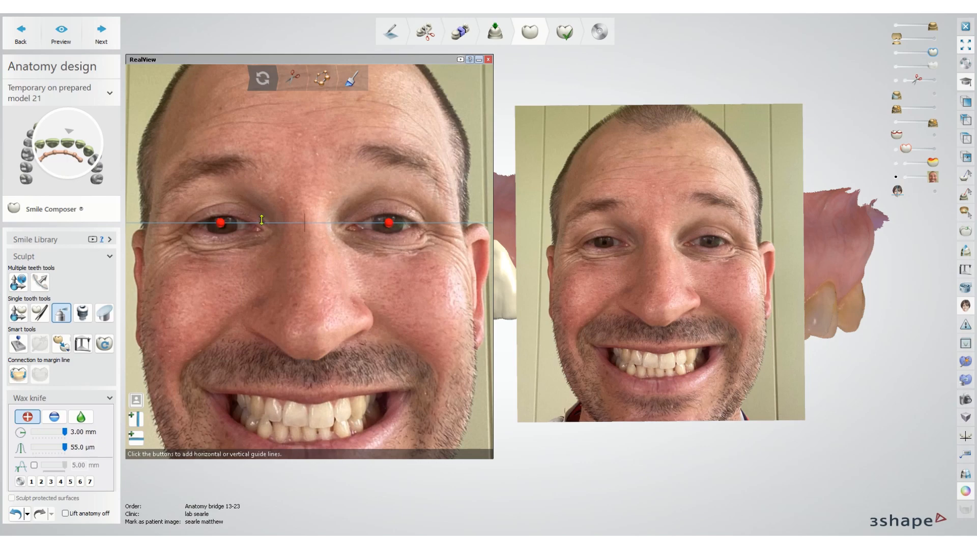
scroll(323, 214, "down", 2)
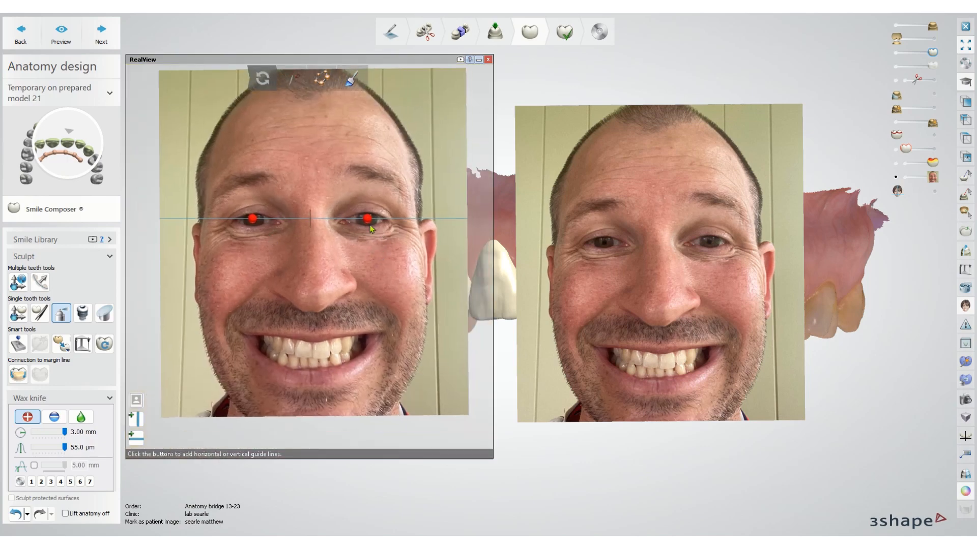
scroll(369, 229, "up", 1)
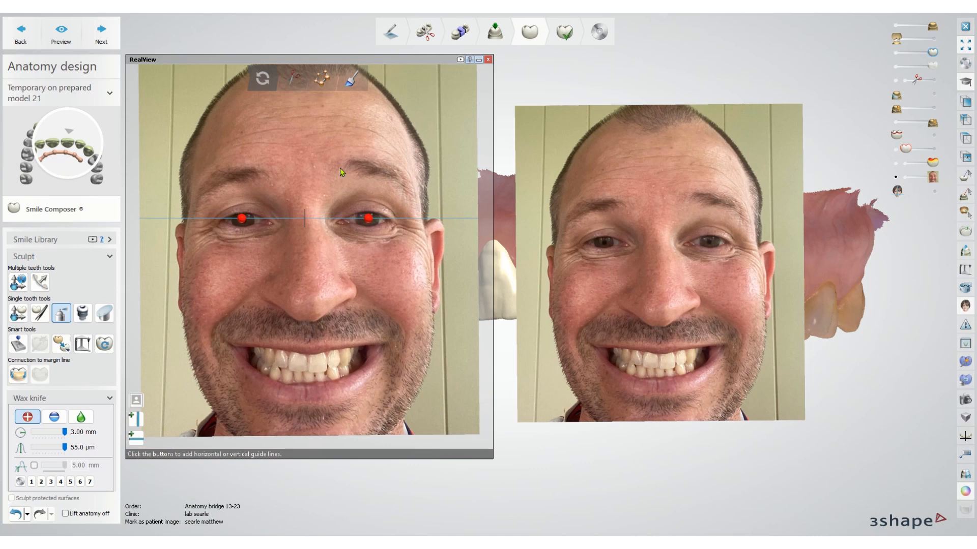
Outline the teeth and gingiva inside the lips as a closed spline on the photo, and continue to the point alignment stage
left_click(294, 79)
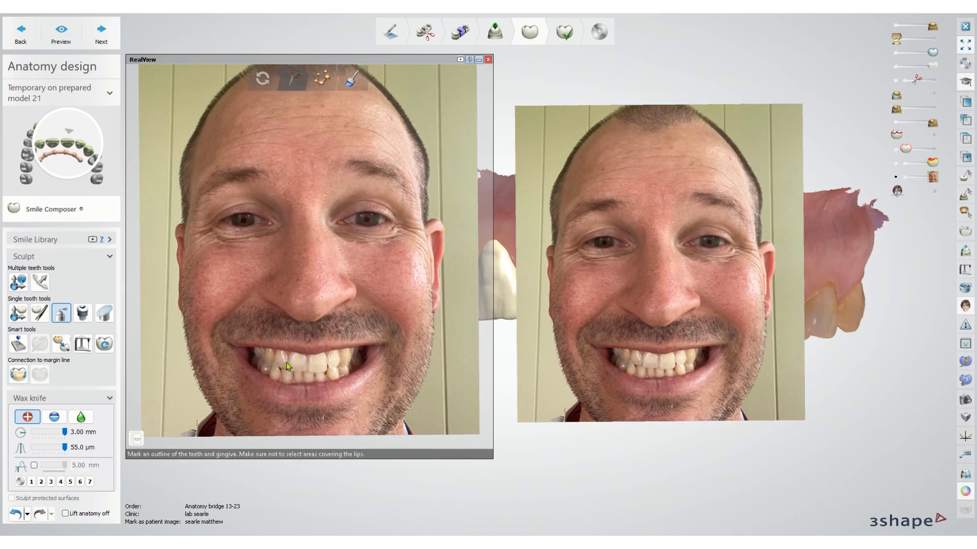
scroll(287, 366, "up", 1)
scroll(272, 359, "up", 1)
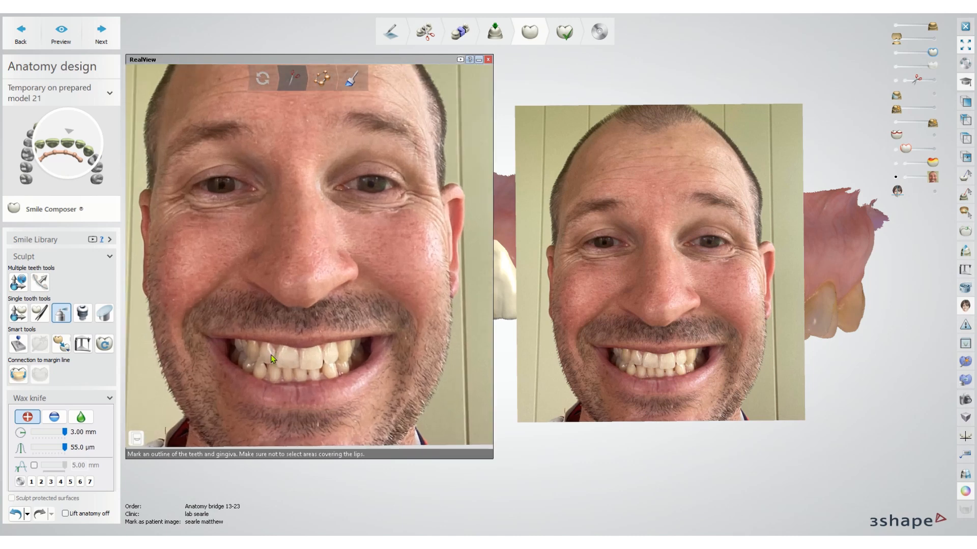
scroll(272, 358, "up", 1)
left_click(193, 336)
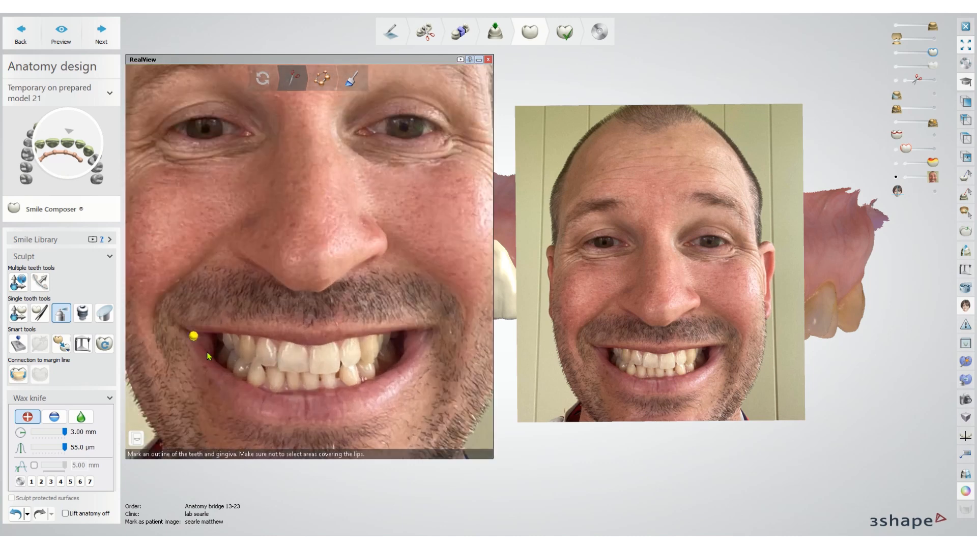
left_click(210, 355)
left_click(285, 397)
left_click(353, 388)
left_click(391, 370)
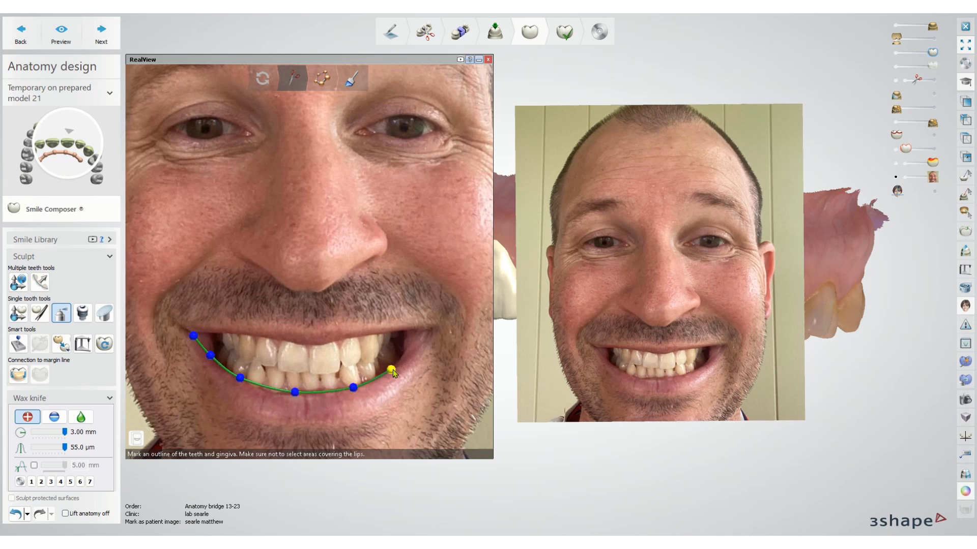
left_click(423, 330)
left_click(389, 332)
left_click(359, 333)
left_click(339, 338)
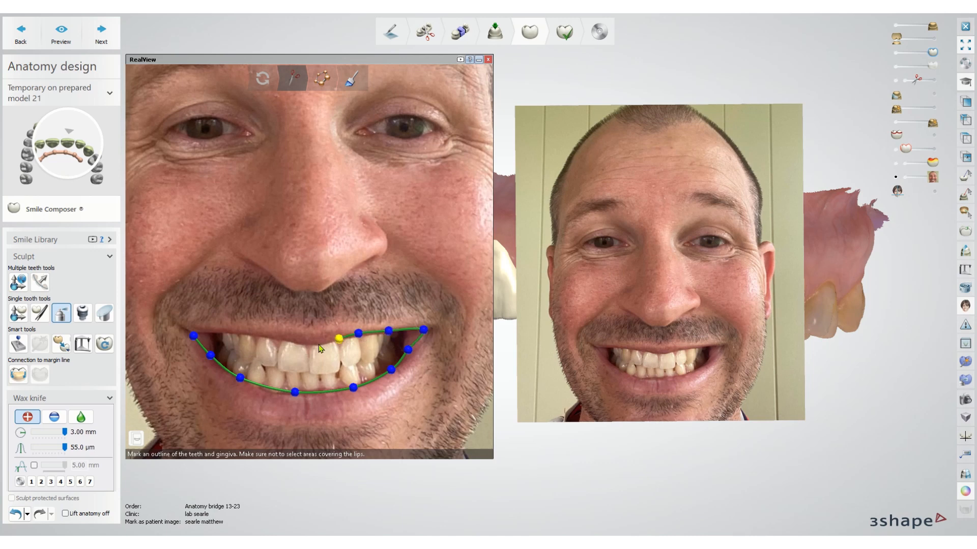
left_click(316, 343)
left_click(294, 340)
left_click(262, 336)
left_click(228, 331)
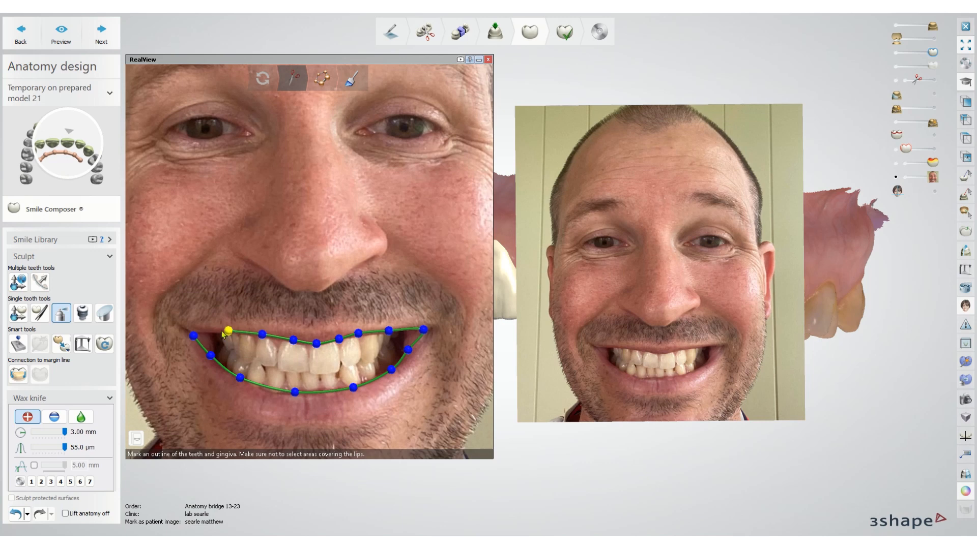
left_click(194, 336)
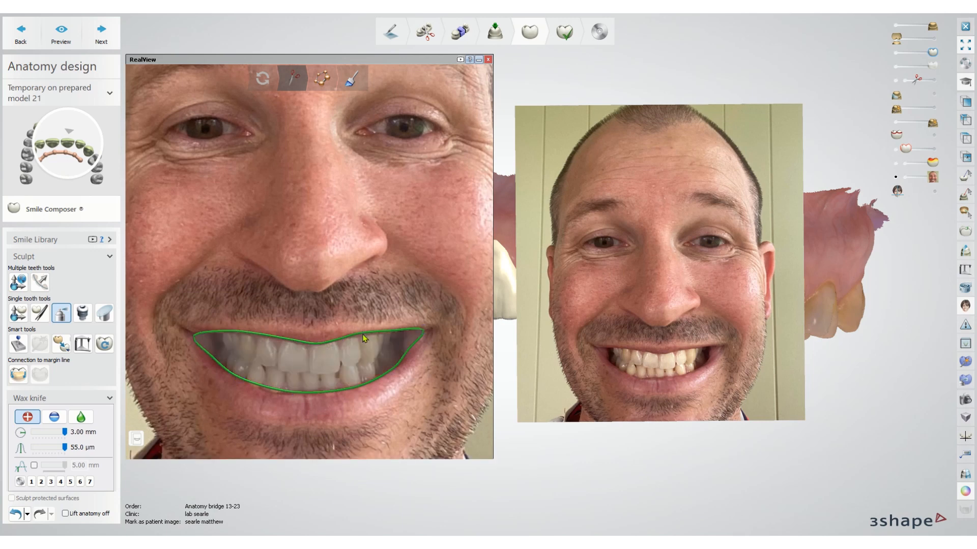
left_click(321, 78)
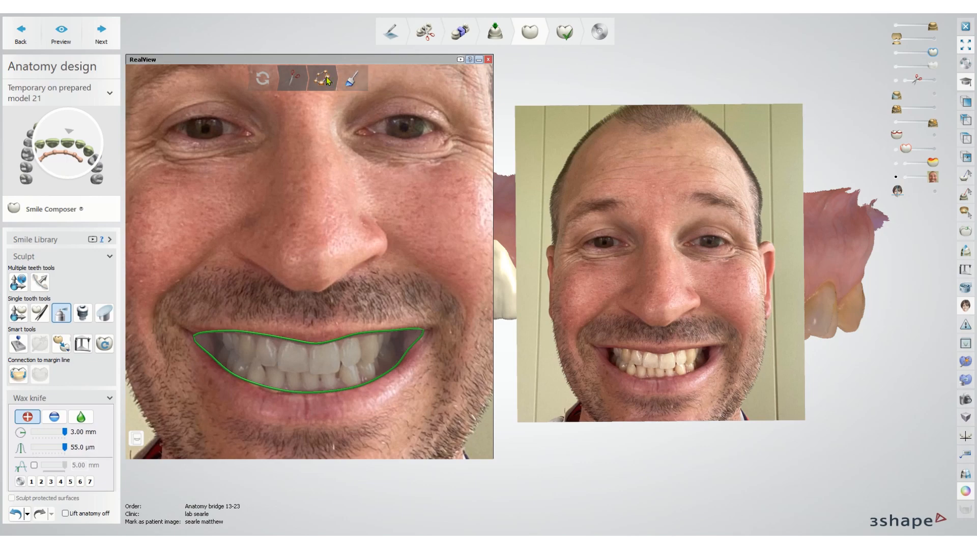
Align the patient photo to the upper jaw scan with four matching points along the incisal edges of the front teeth
scroll(664, 241, "down", 3)
middle_click_drag(664, 241, 688, 211)
right_click_drag(687, 211, 690, 235)
scroll(611, 257, "up", 3)
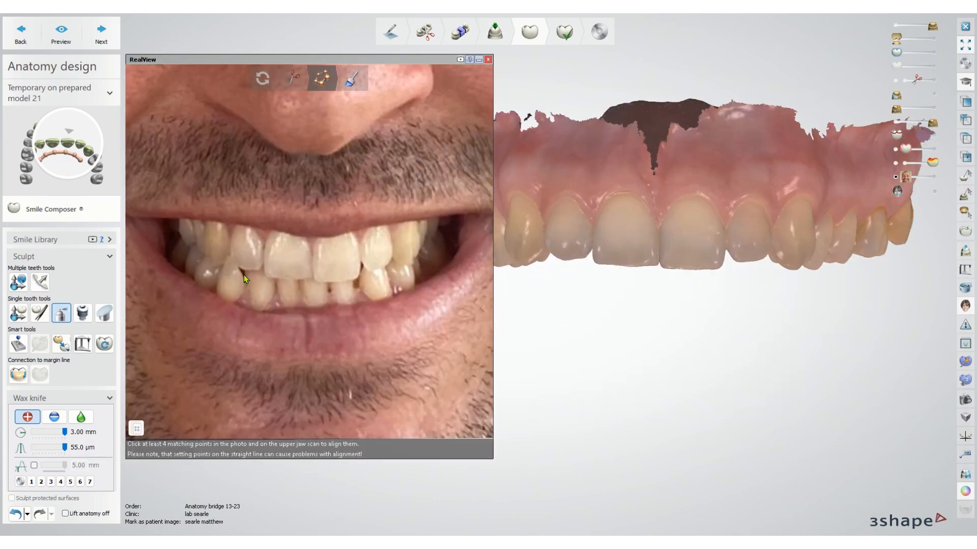
scroll(243, 275, "up", 2)
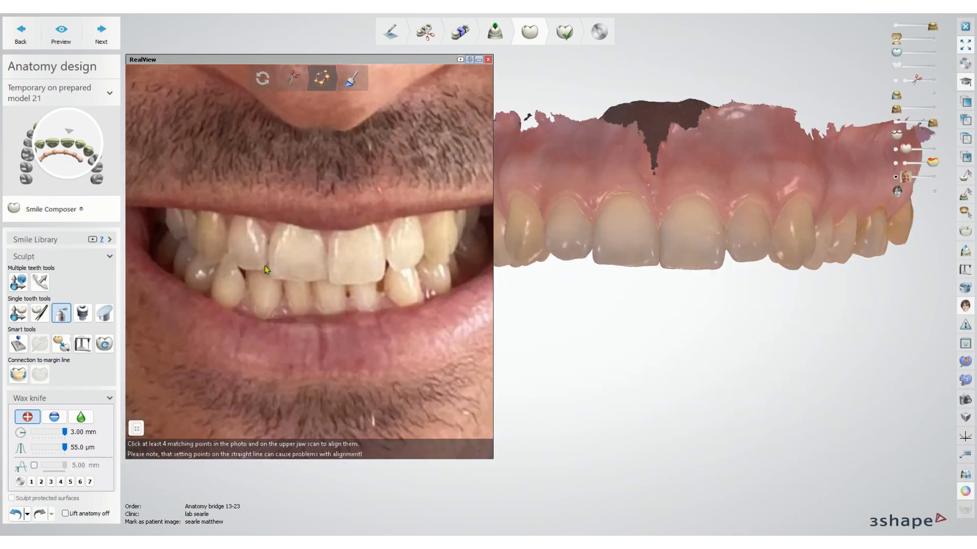
left_click(581, 253)
left_click(322, 276)
left_click(738, 260)
left_click(716, 266)
left_click(377, 277)
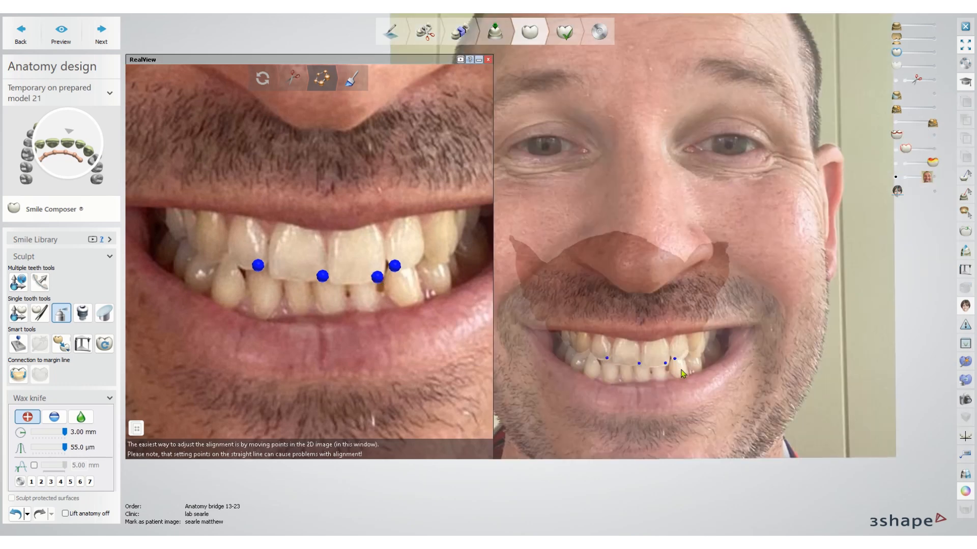
Refine the photo alignment with additional matching points on the patient's left lateral incisor and on both upper canine tips
scroll(681, 372, "up", 3)
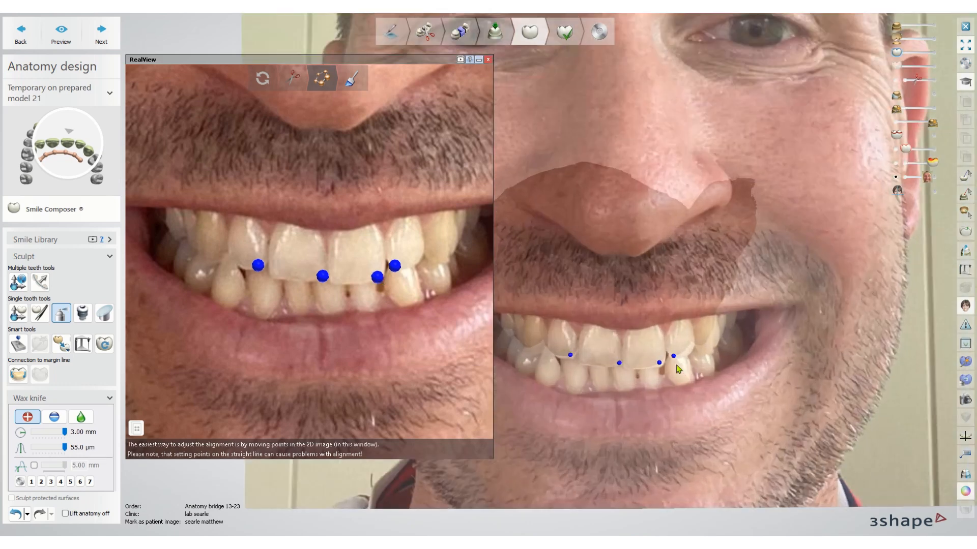
left_click(416, 258)
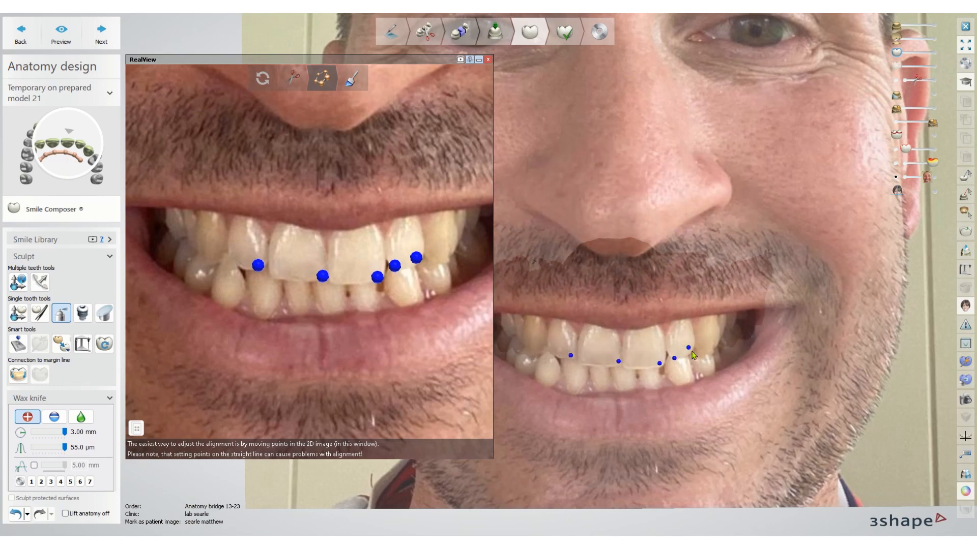
left_click(688, 348)
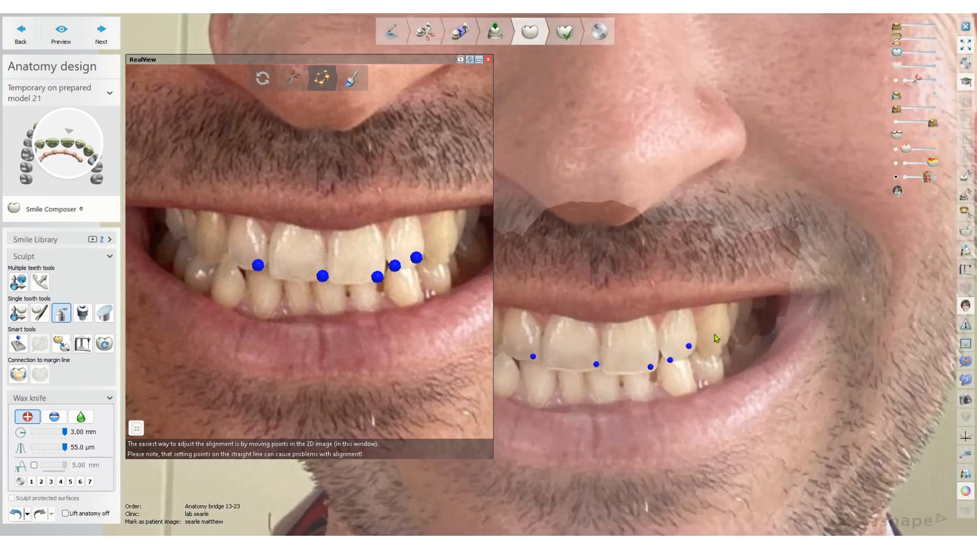
scroll(717, 338, "down", 2)
scroll(541, 358, "up", 3)
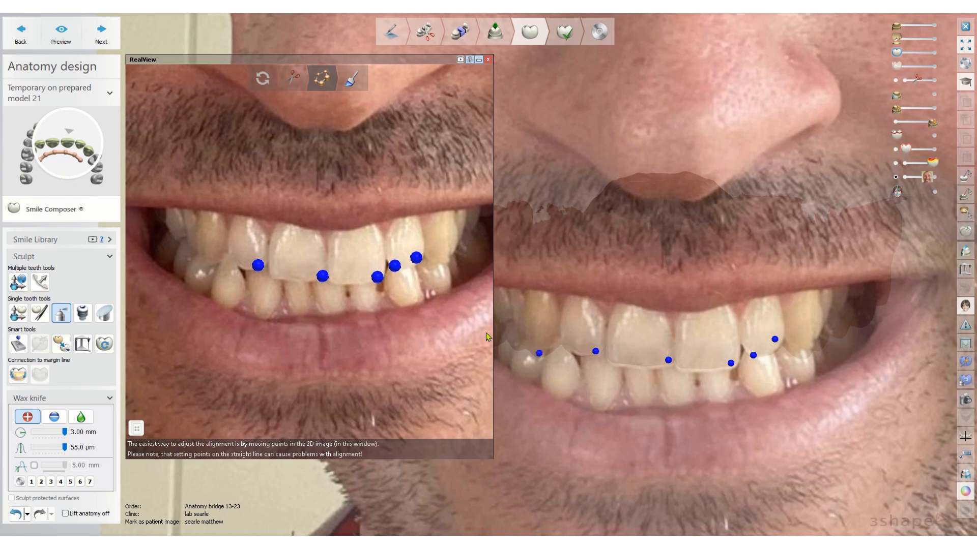
left_click(209, 260)
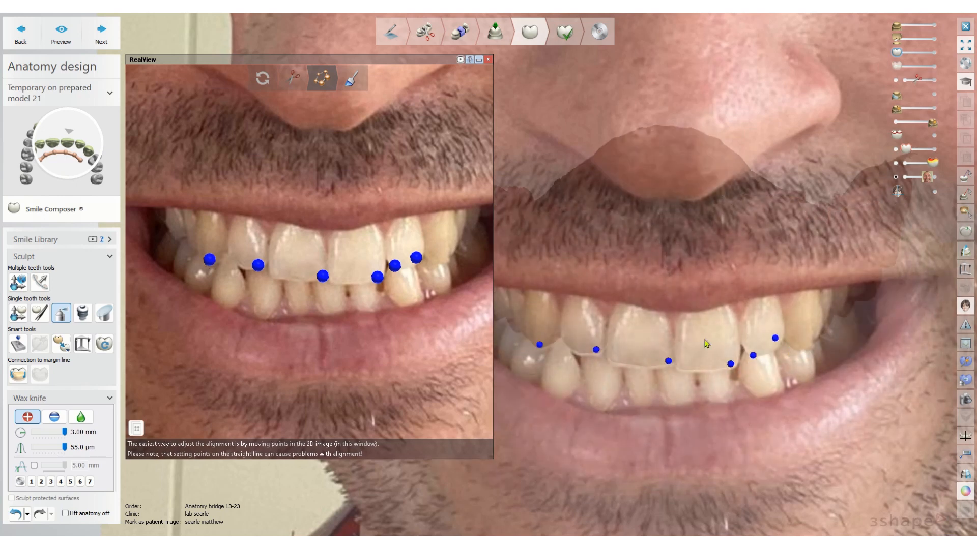
left_click(444, 259)
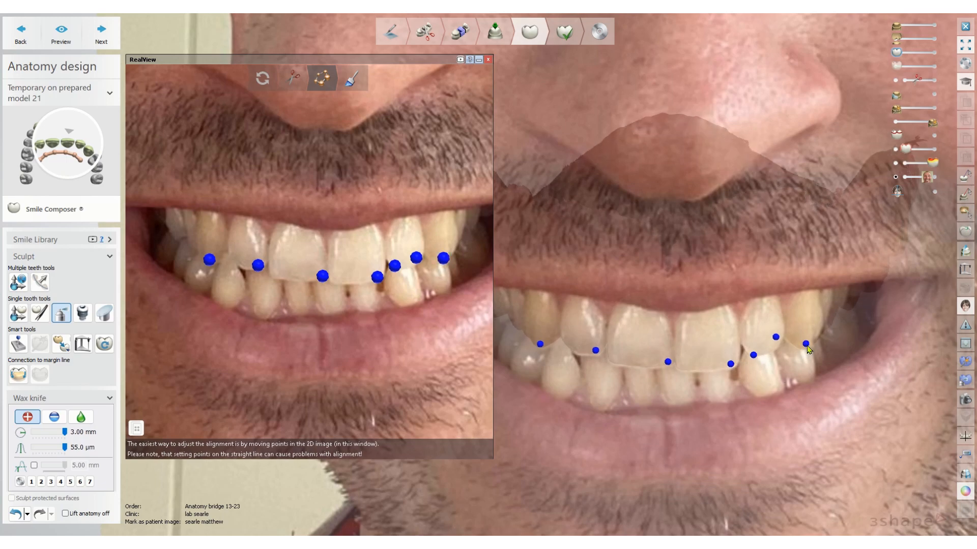
Extend the photo alignment with matching points on the upper teeth behind the canines, two on the patient's right and one on the left
scroll(584, 322, "up", 3)
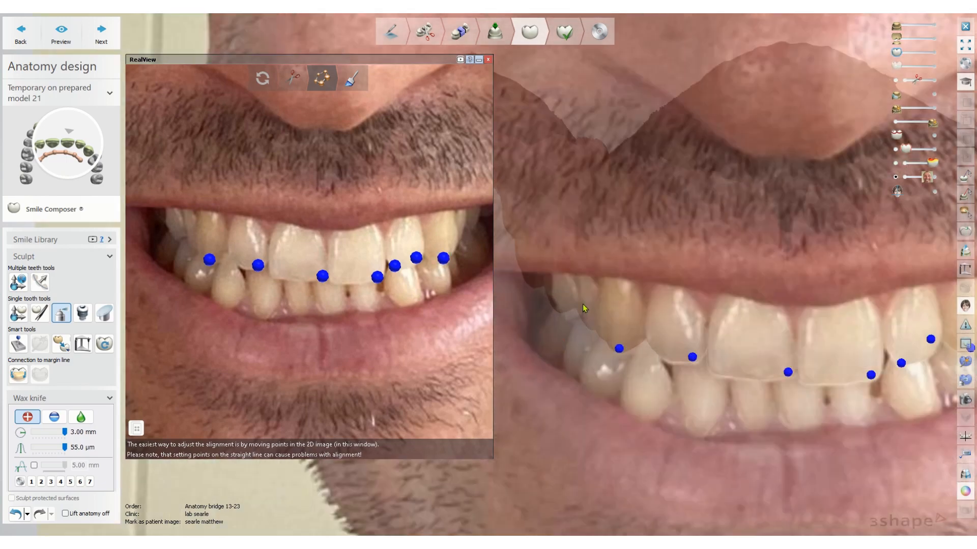
left_click(585, 304)
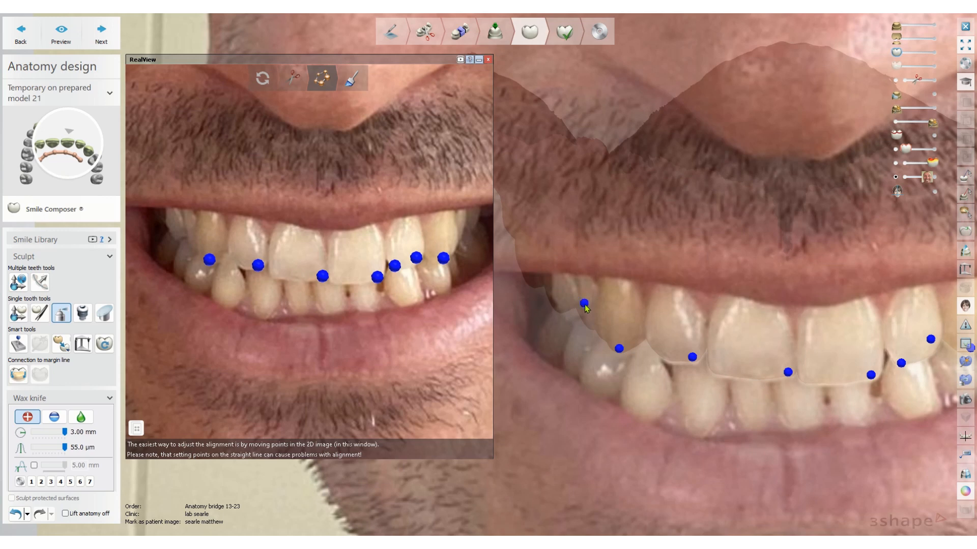
left_click(189, 236)
scroll(598, 372, "down", 1)
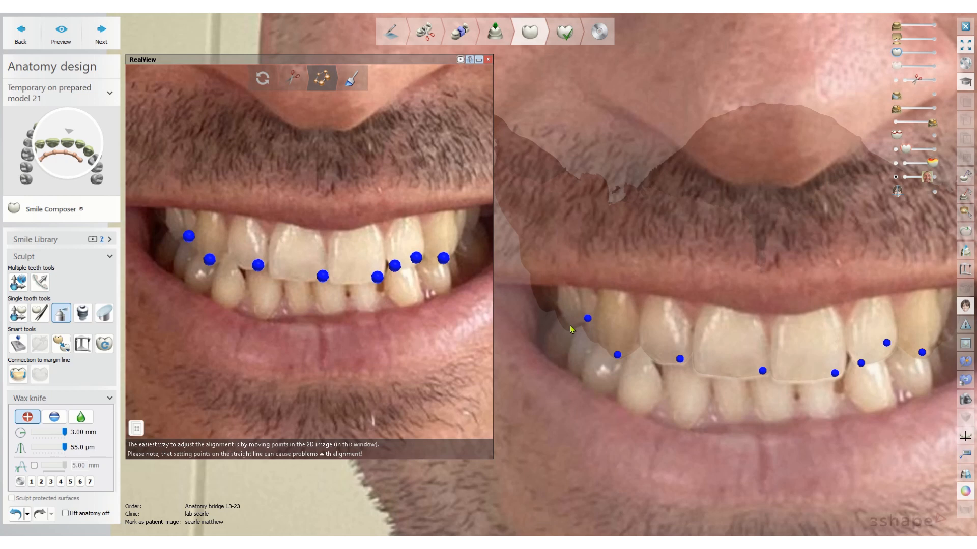
left_click(567, 327)
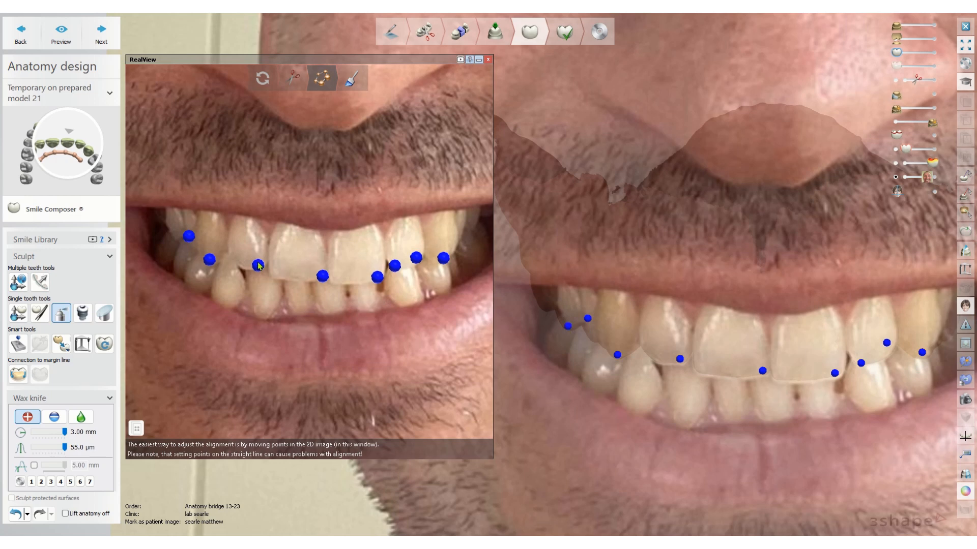
left_click(176, 235)
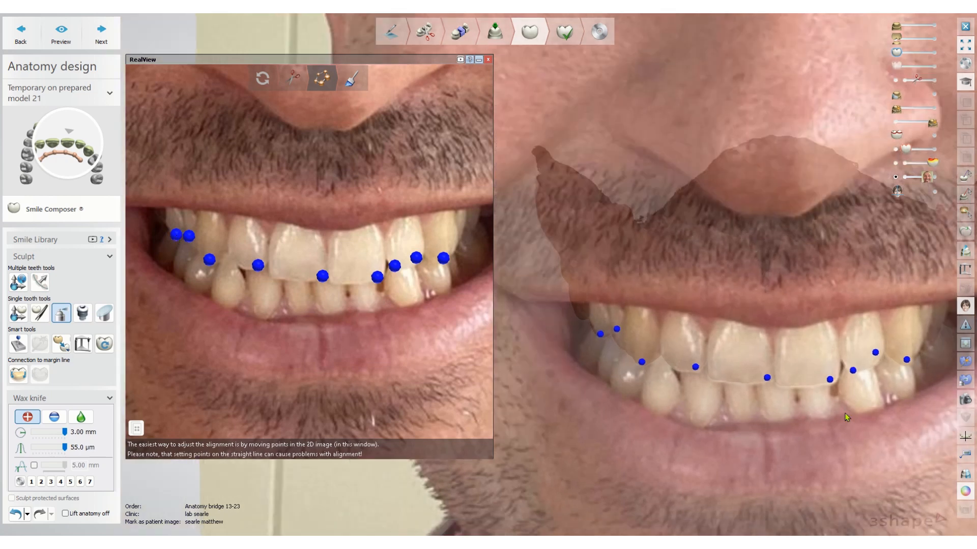
scroll(847, 404, "up", 4)
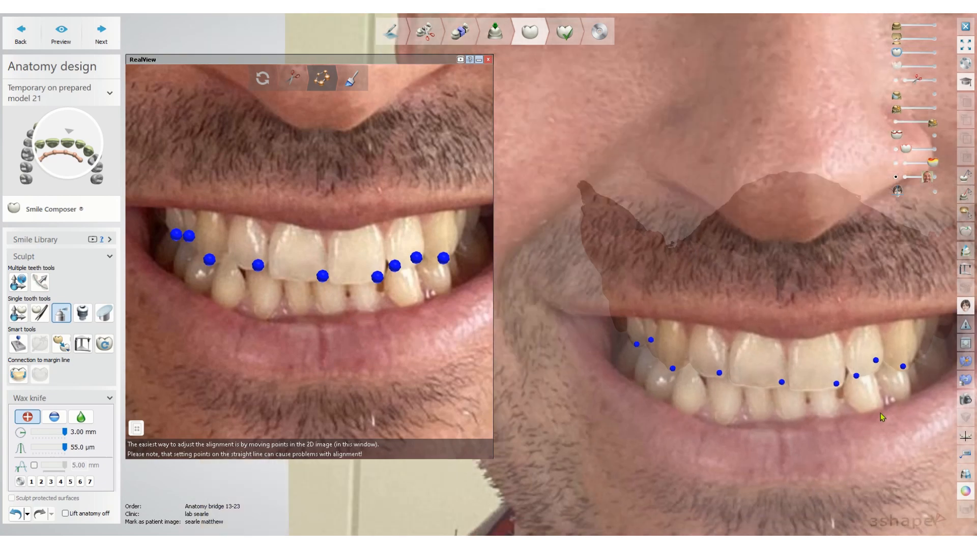
scroll(819, 380, "up", 2)
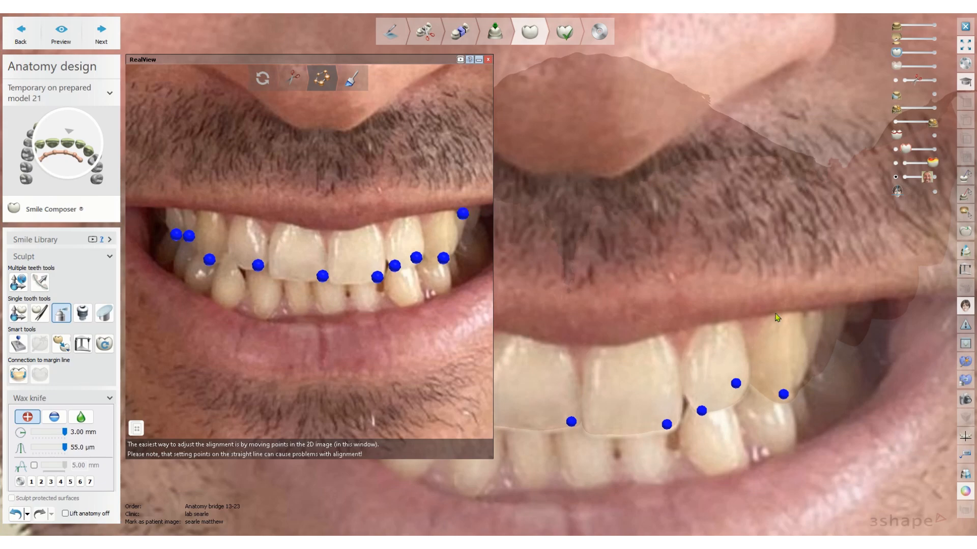
left_click(824, 314)
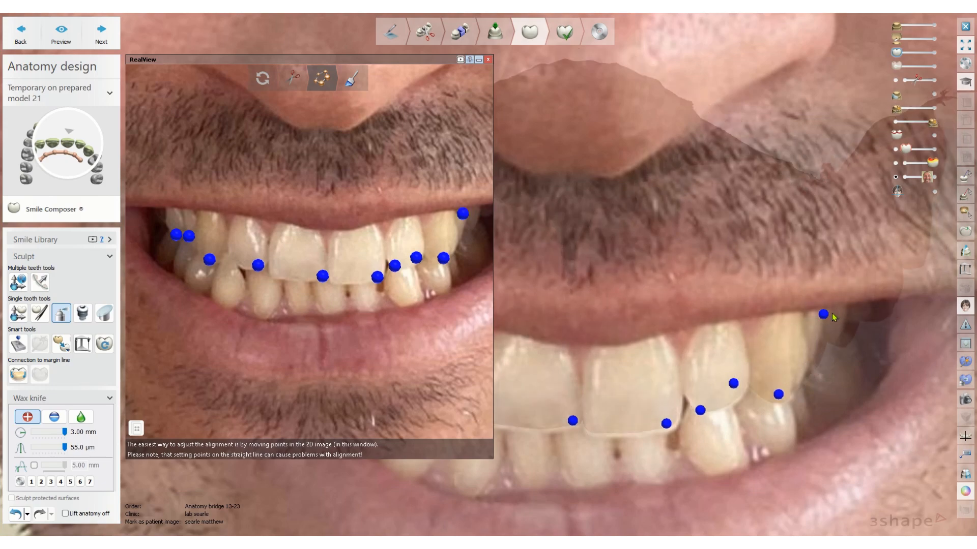
Display the designed bridge teeth over the aligned photo and activate the sculpting tool for transforming multiple teeth together
scroll(866, 351, "down", 2)
scroll(709, 382, "down", 2)
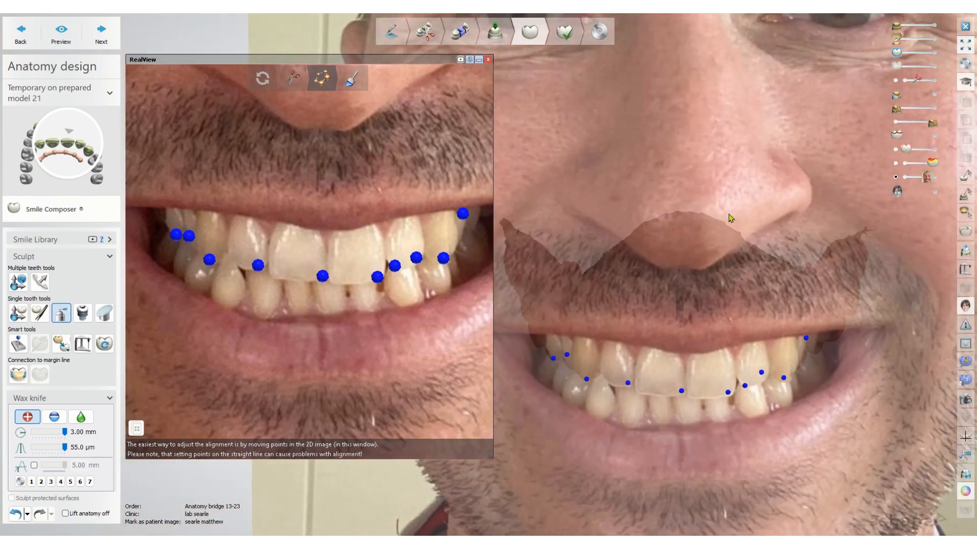
scroll(731, 218, "down", 1)
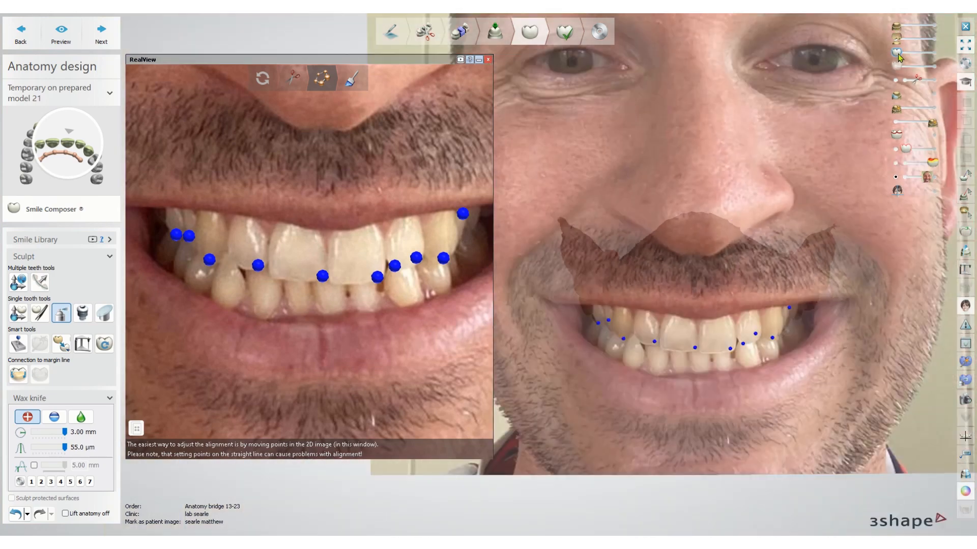
mouse_move(898, 54)
left_mouse_down()
mouse_move(942, 58)
mouse_move(942, 68)
mouse_move(935, 52)
left_mouse_up()
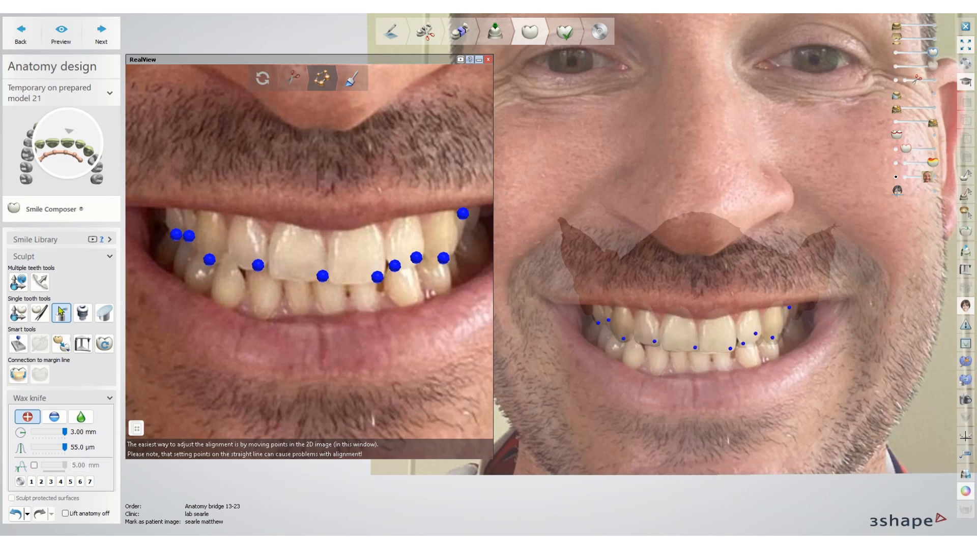
left_click(21, 284)
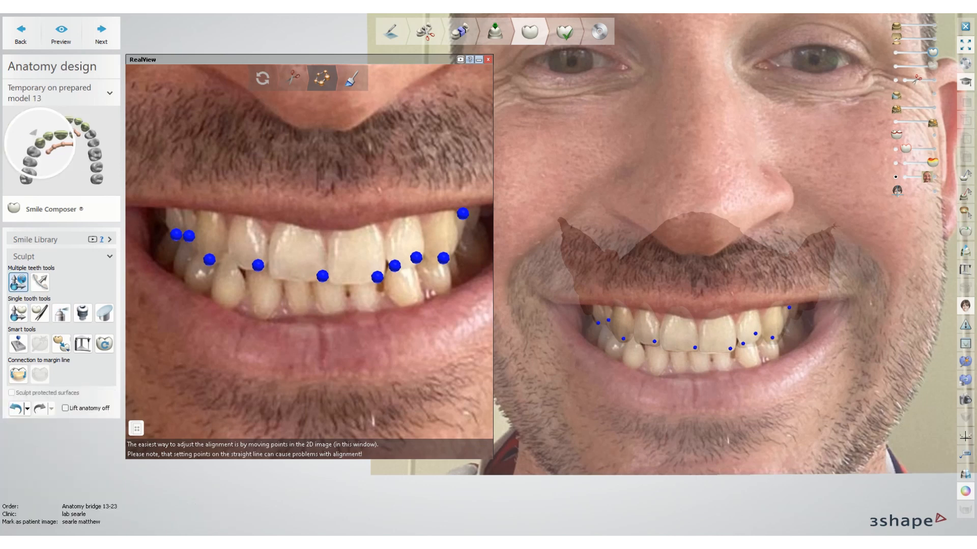
left_click(933, 53)
left_click(932, 54)
left_click(934, 53)
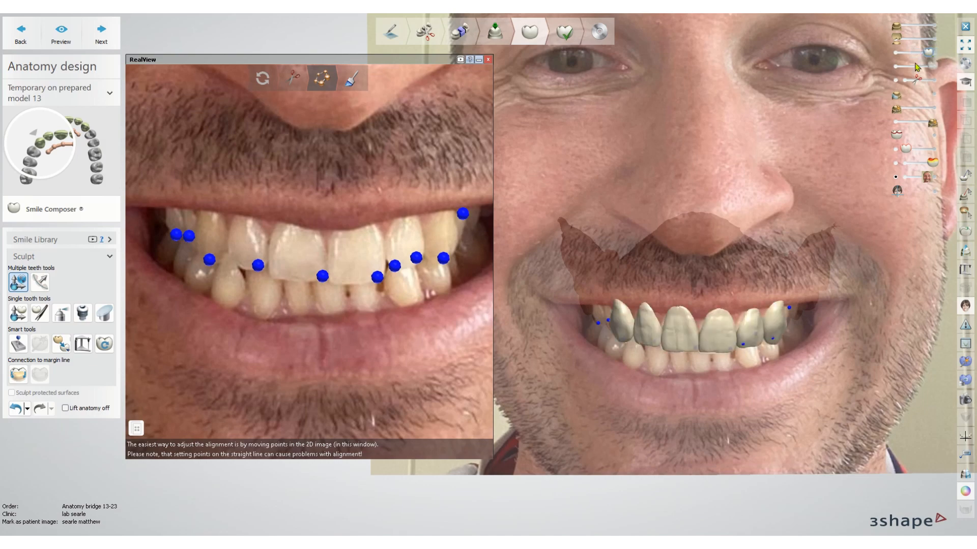
Examine how the bridge teeth sit within the patient's smile in the aligned photo, both close up and against the full face
scroll(709, 327, "up", 4)
scroll(728, 337, "down", 2)
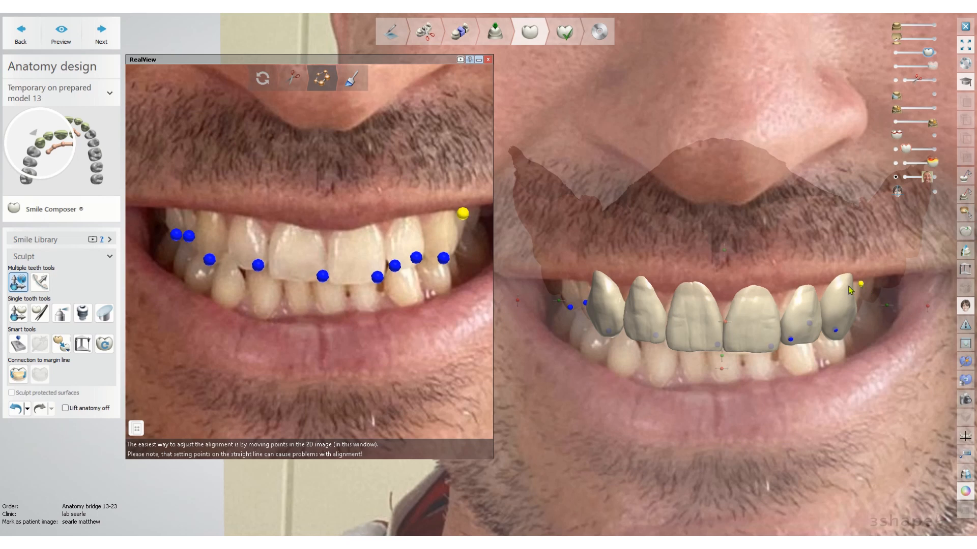
scroll(366, 270, "down", 1)
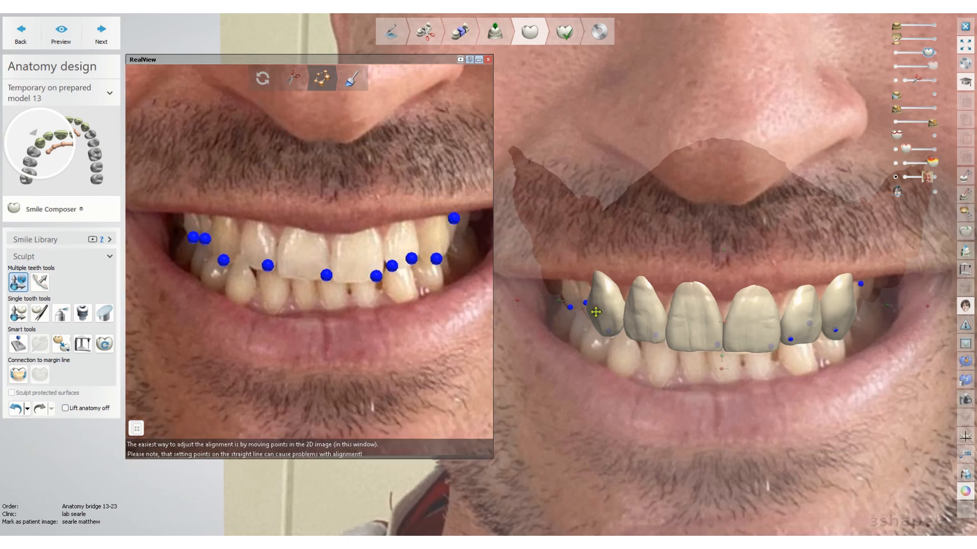
mouse_move(517, 304)
mouse_move(724, 361)
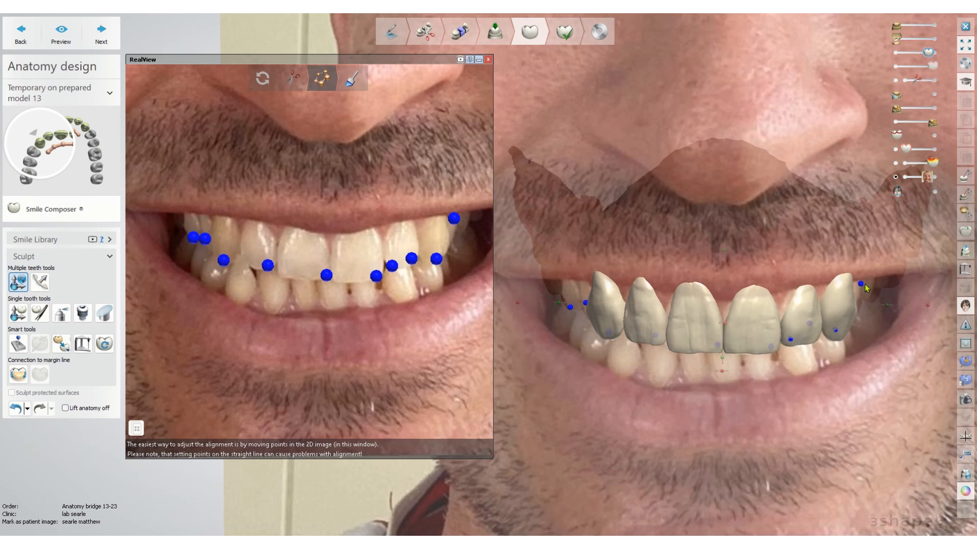
mouse_move(927, 304)
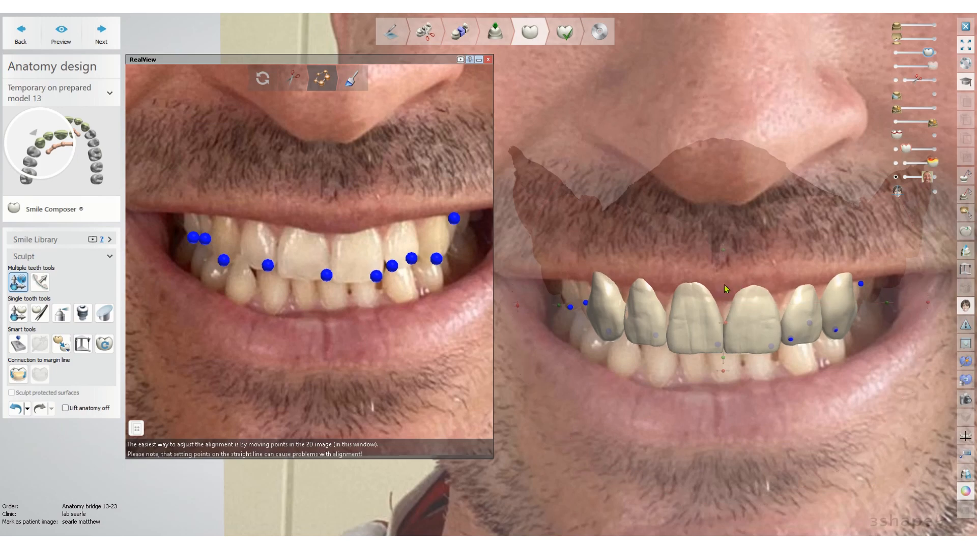
scroll(803, 343, "down", 1)
scroll(803, 343, "down", 1)
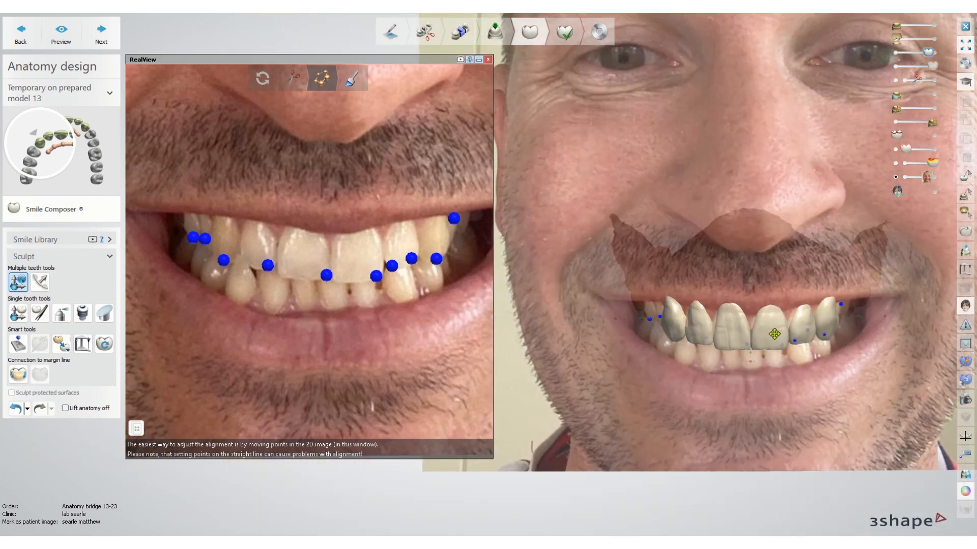
scroll(758, 319, "up", 2)
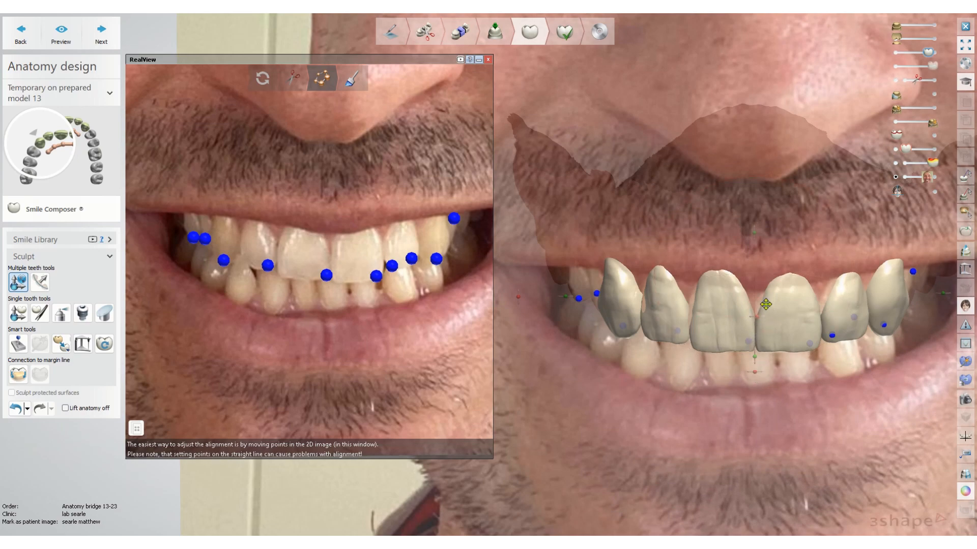
scroll(827, 344, "down", 3)
scroll(828, 344, "down", 2)
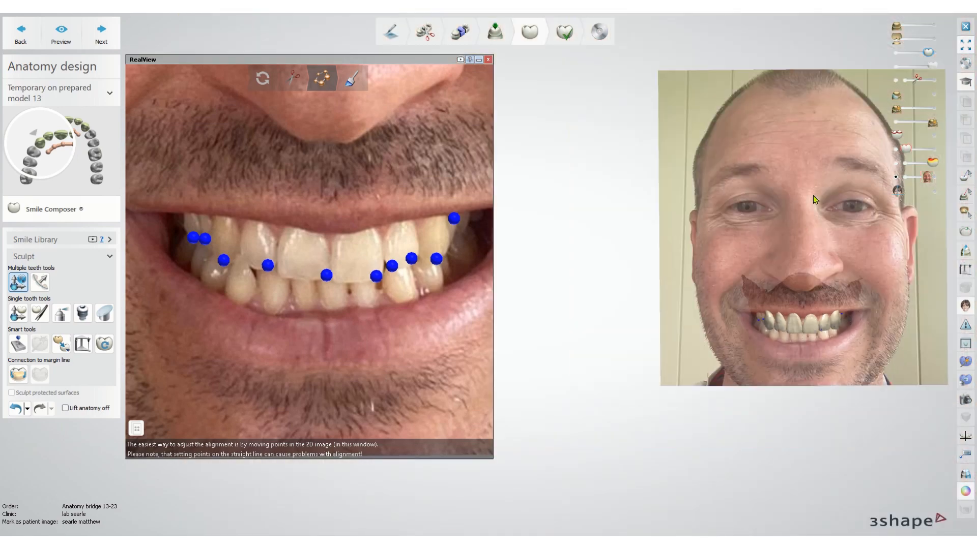
scroll(813, 195, "down", 2)
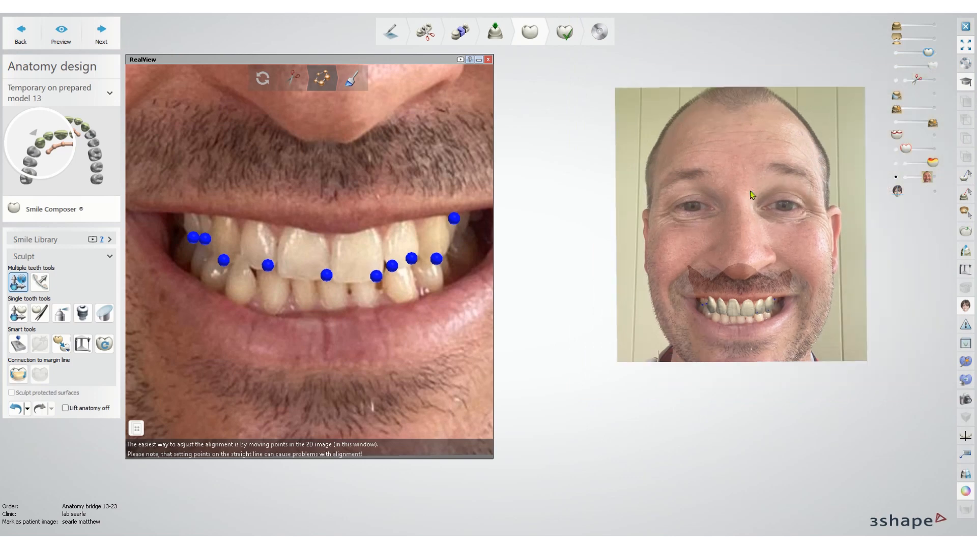
Close RealView and turn the upper jaw model with the bridge teeth to a centred front view
left_click(487, 60)
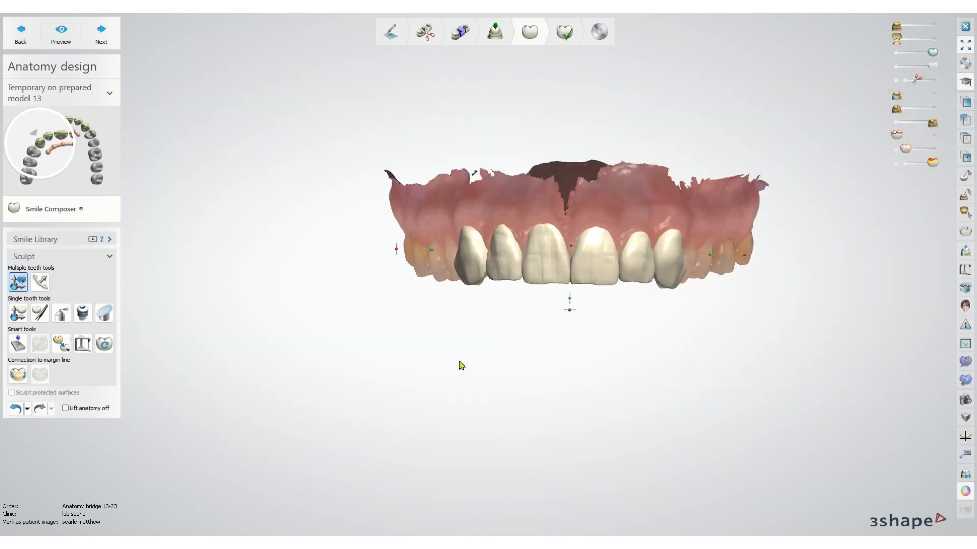
right_click_drag(459, 361, 468, 367)
middle_click_drag(606, 349, 539, 375)
right_click_drag(539, 375, 533, 371)
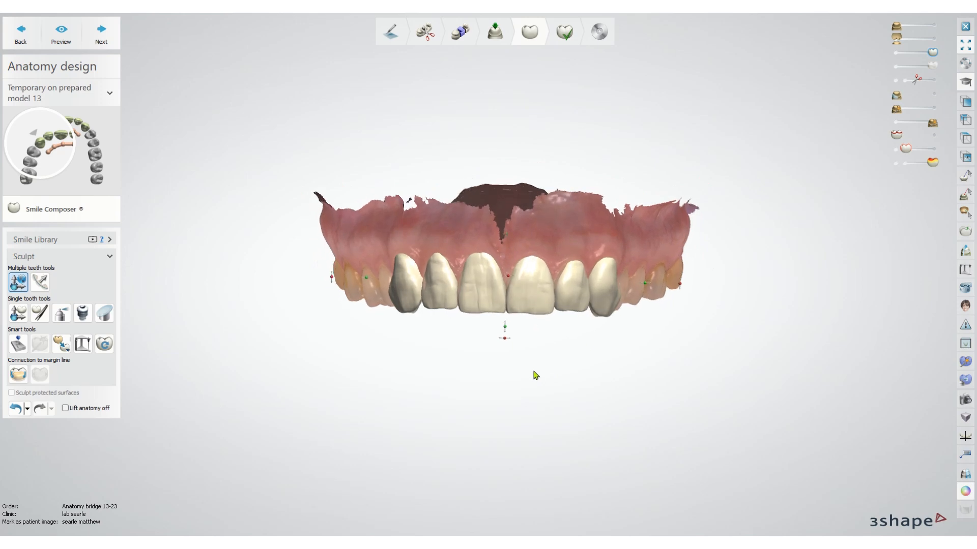
right_click_drag(582, 129, 584, 133)
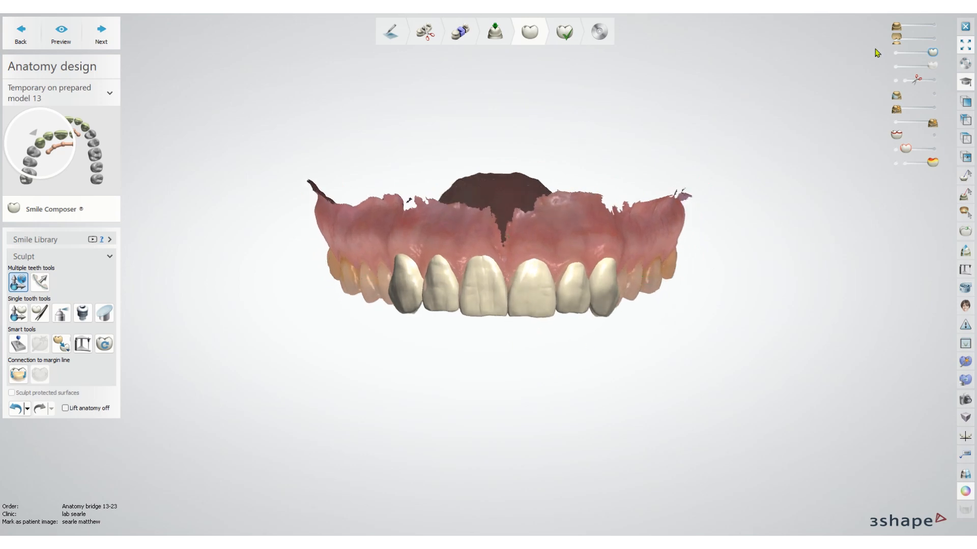